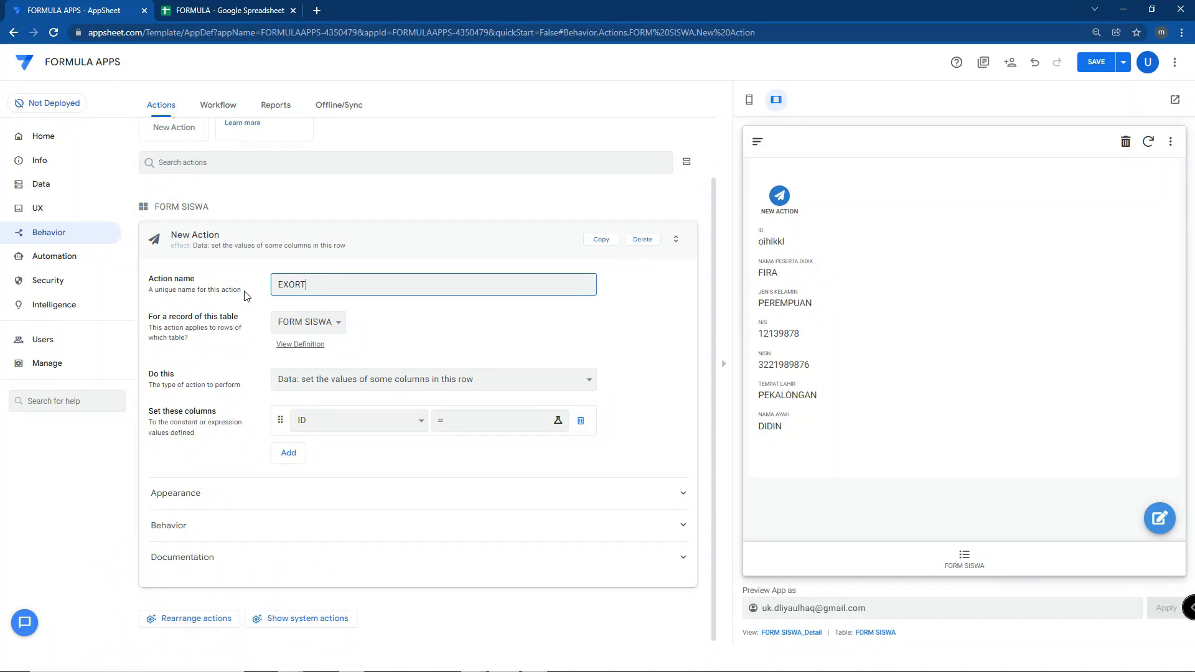
Step: Check the EXPORT action's source table, FORM SISWA, against the sheet name in the FORMULA spreadsheet and return to AppSheet
click(311, 325)
click(320, 326)
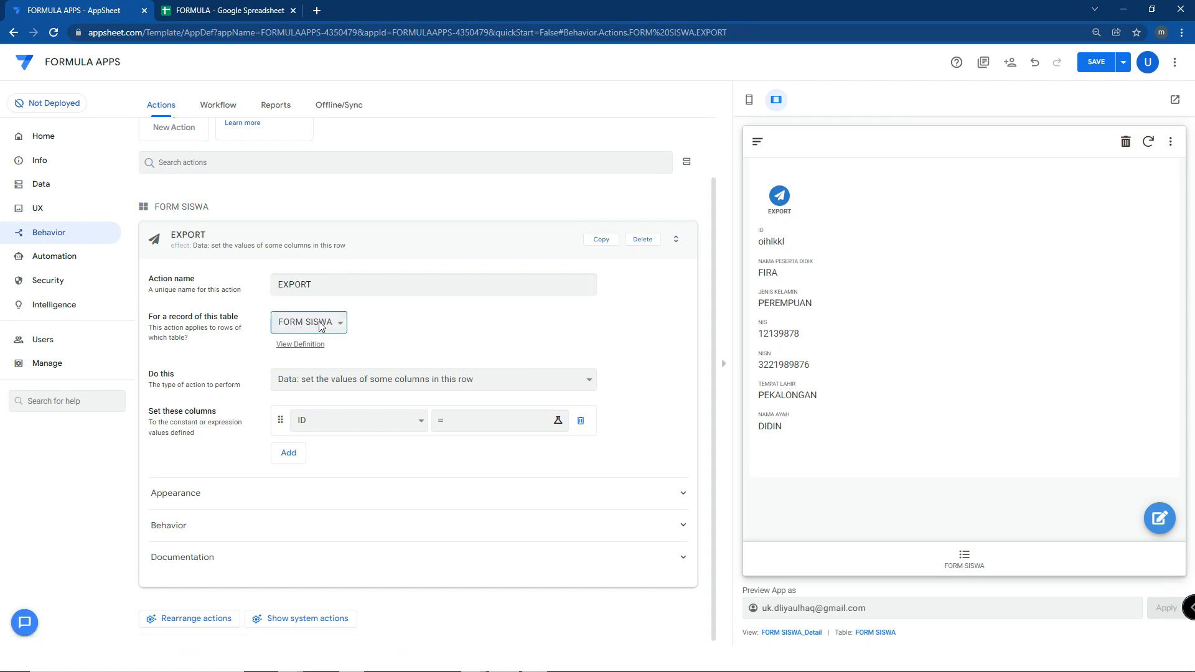
click(240, 10)
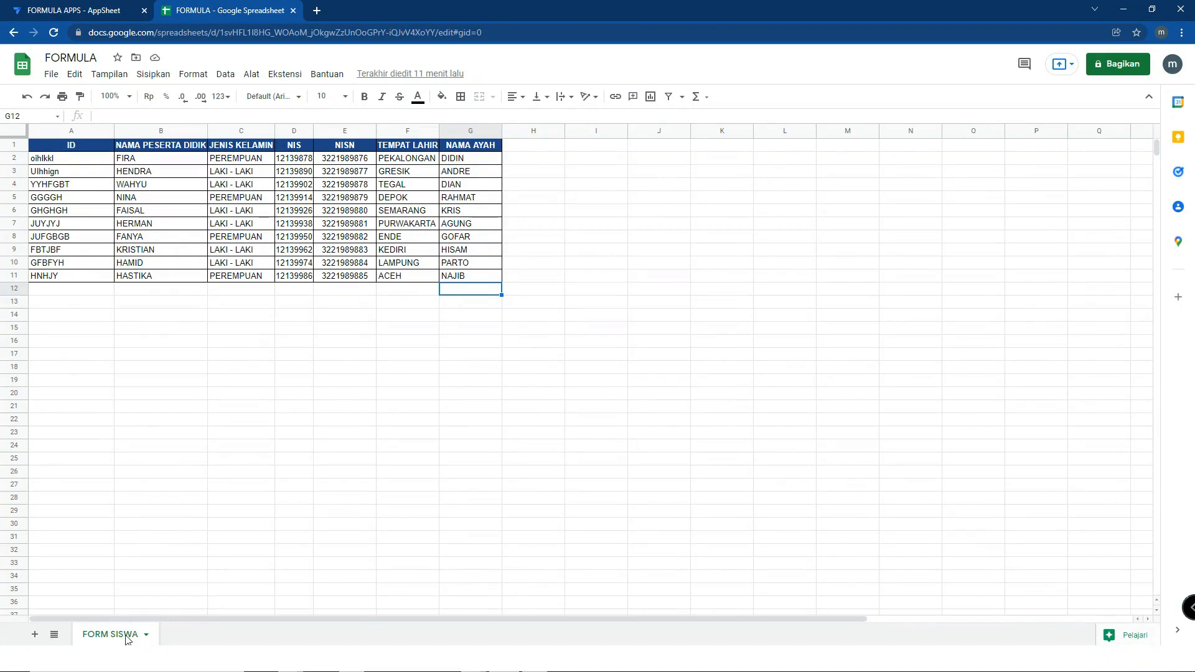
click(132, 6)
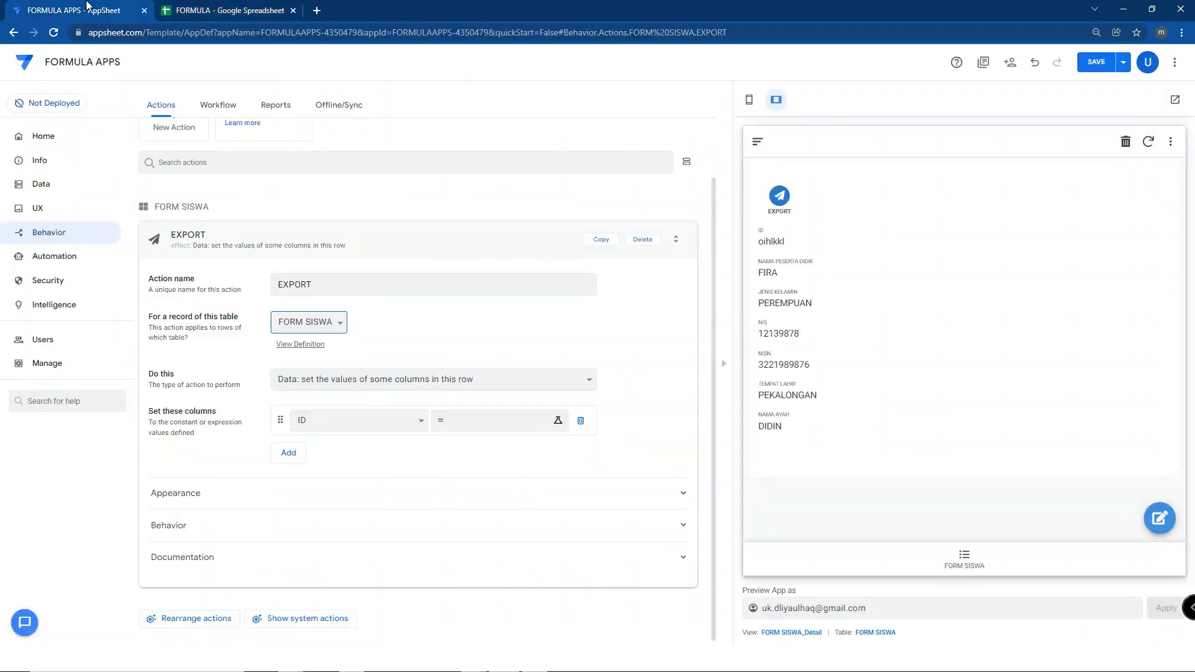
Step: Set the EXPORT action to export this view to a CSV file and save the app
click(308, 382)
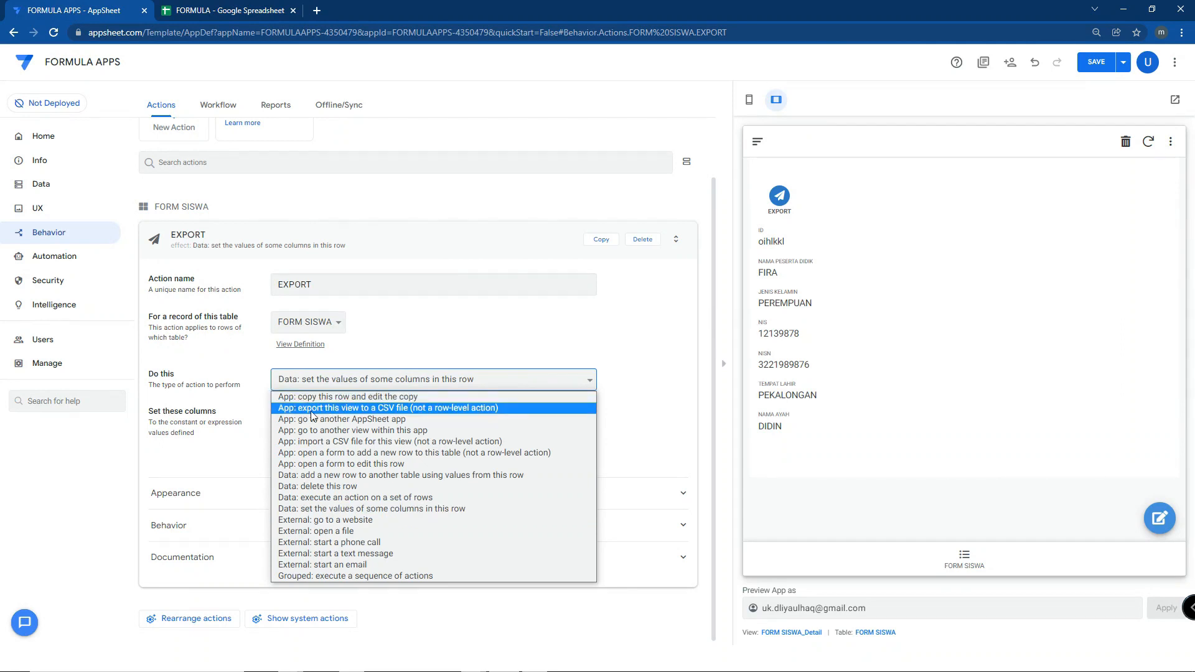
click(312, 409)
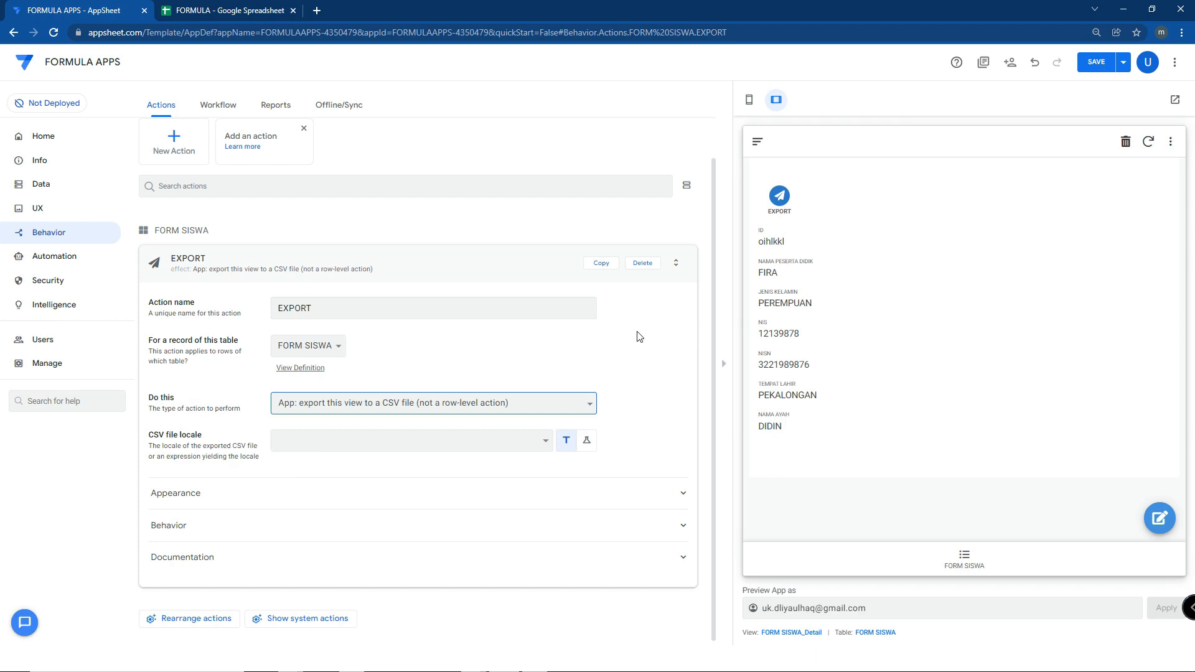
click(1099, 67)
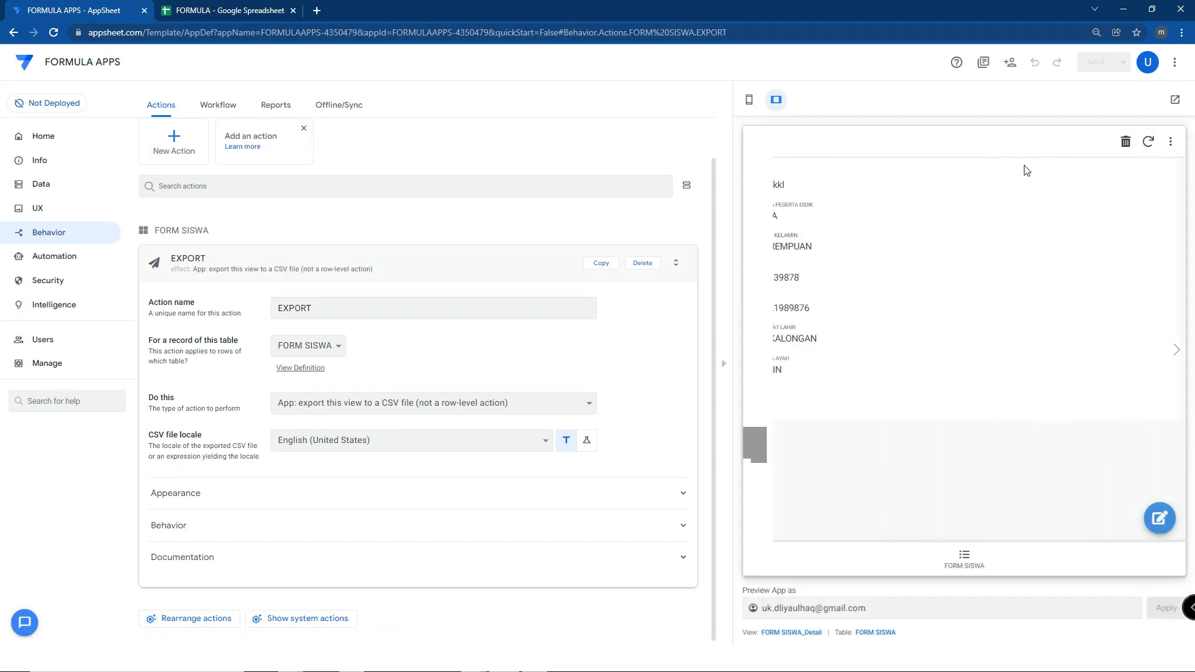
Step: Show the FORM SISWA table view in the preview, set the EXPORT action's prominence to Display overlay, and save the app
click(977, 561)
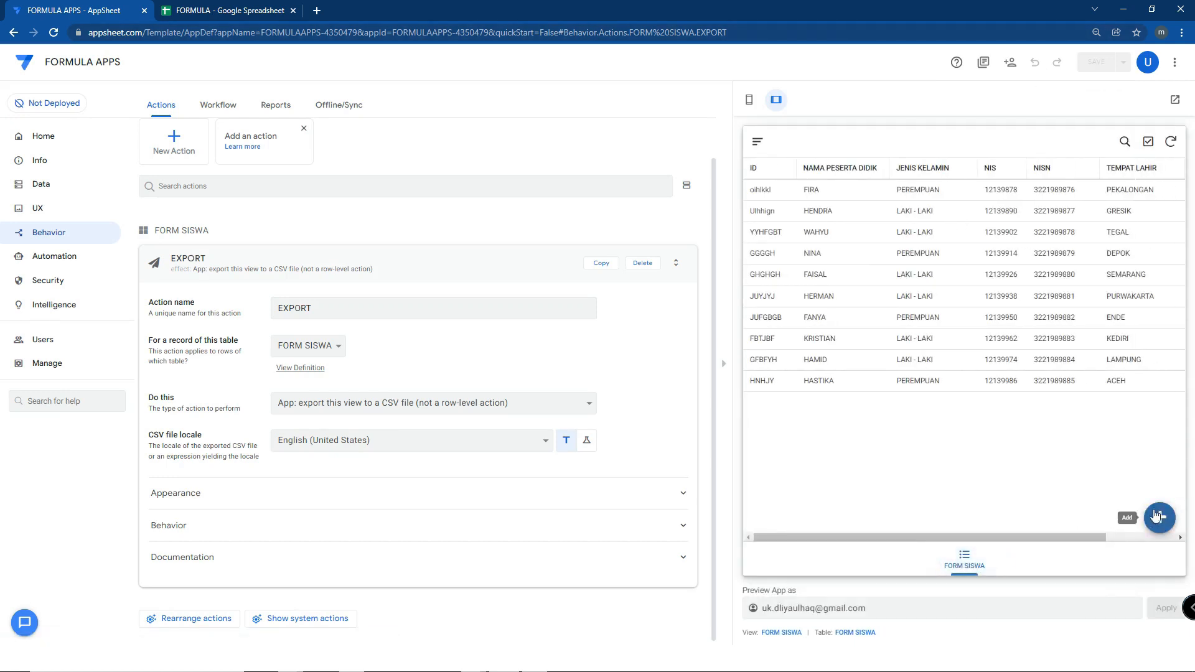
click(393, 495)
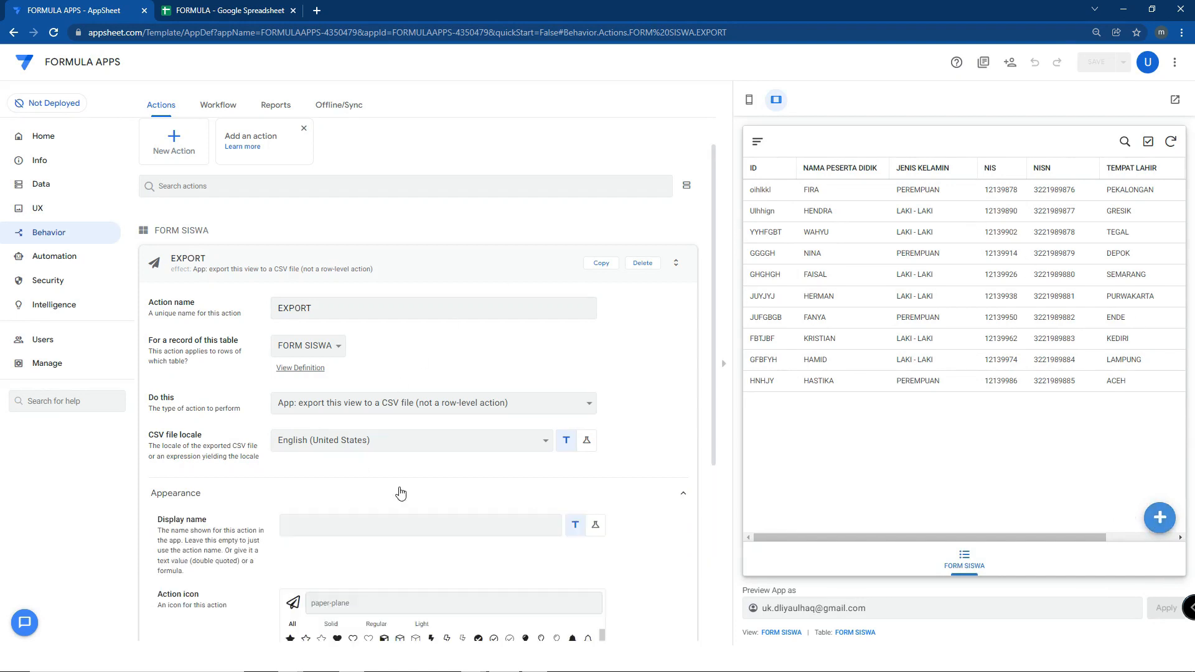
scroll(405, 496, down, 4)
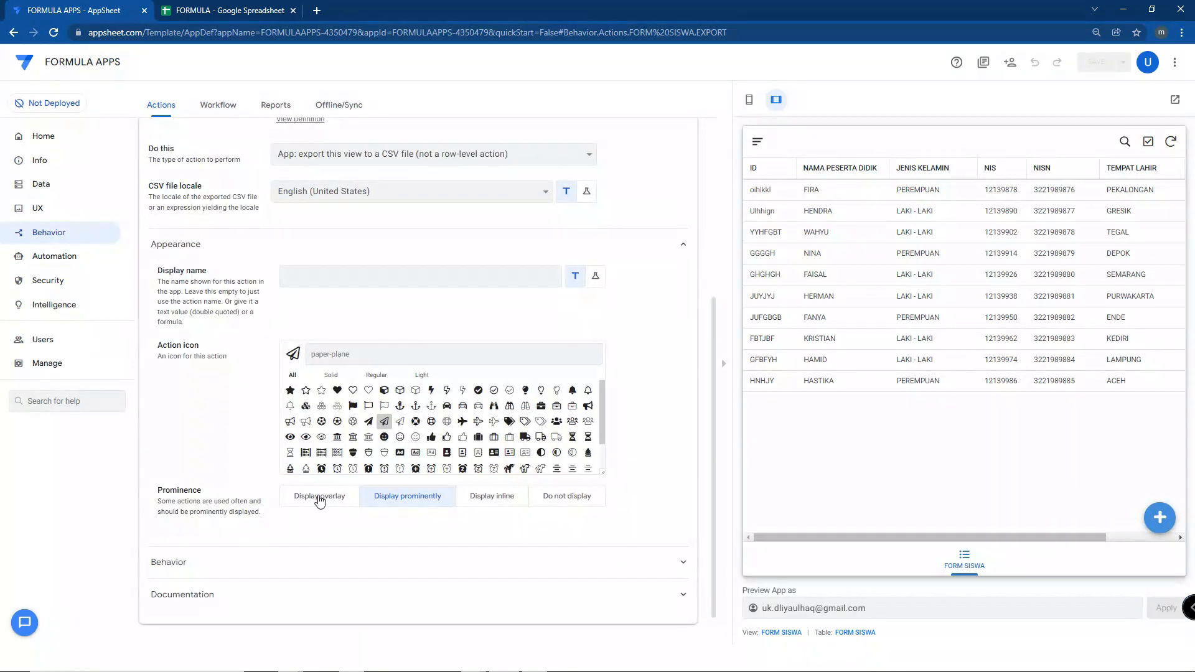
click(323, 499)
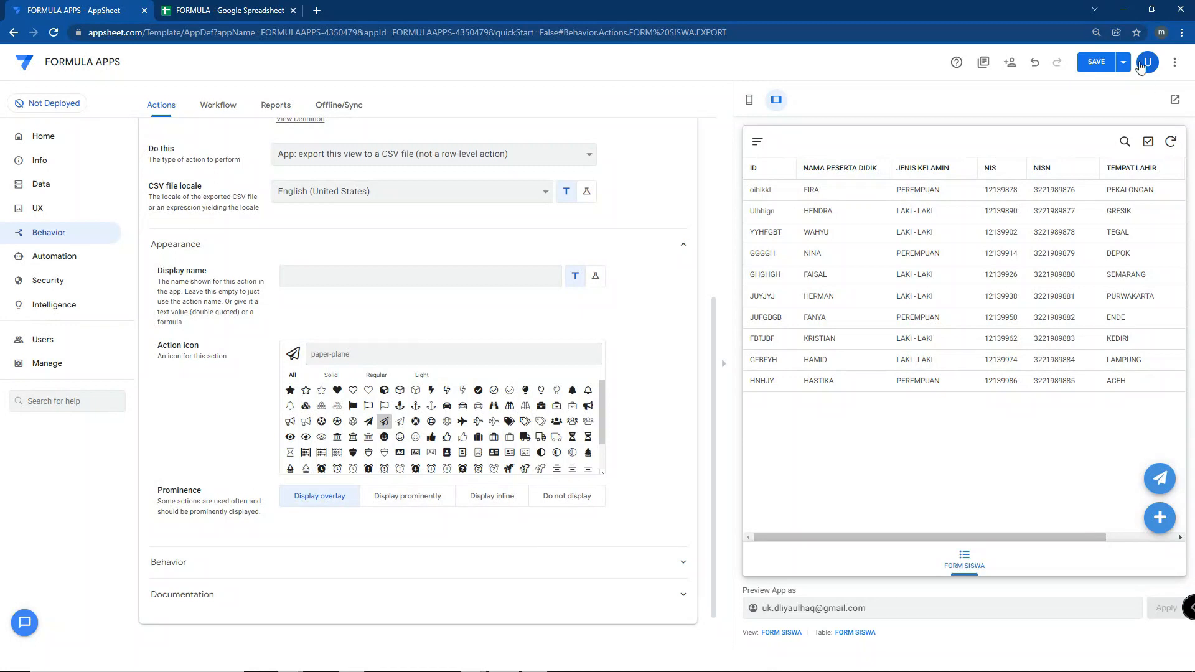
click(1082, 64)
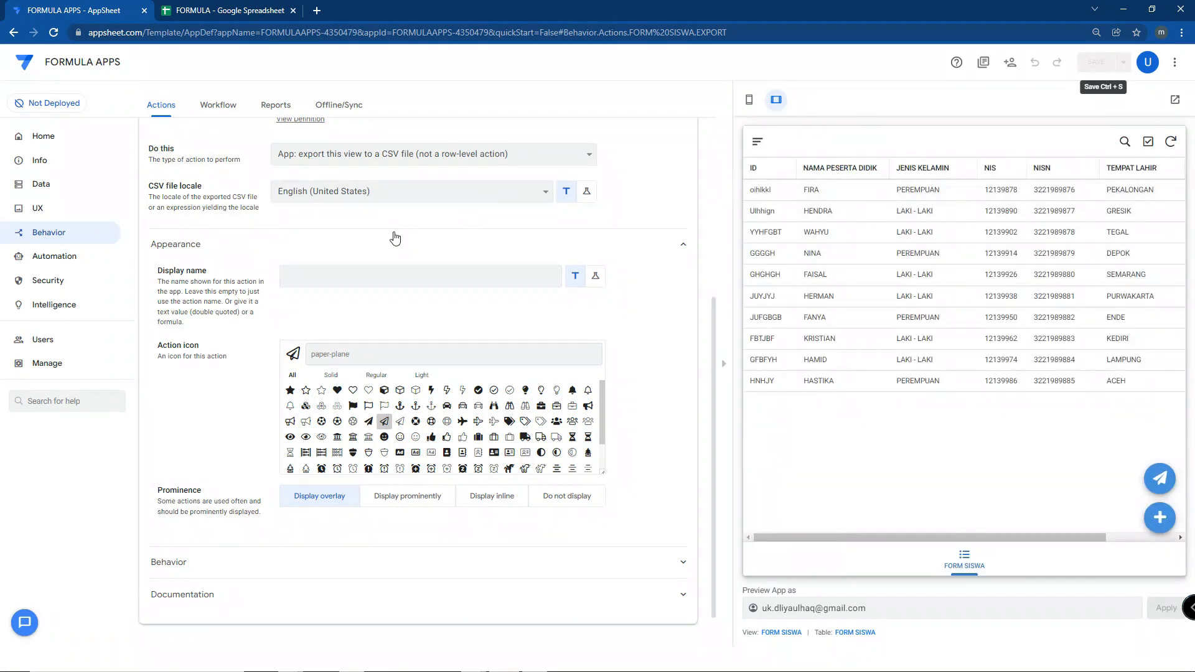
Step: Run the EXPORT action from the FORM SISWA preview with the English (United States) locale and open the downloaded CSV in Excel
scroll(395, 237, up, 1)
drag(147, 251, 201, 253)
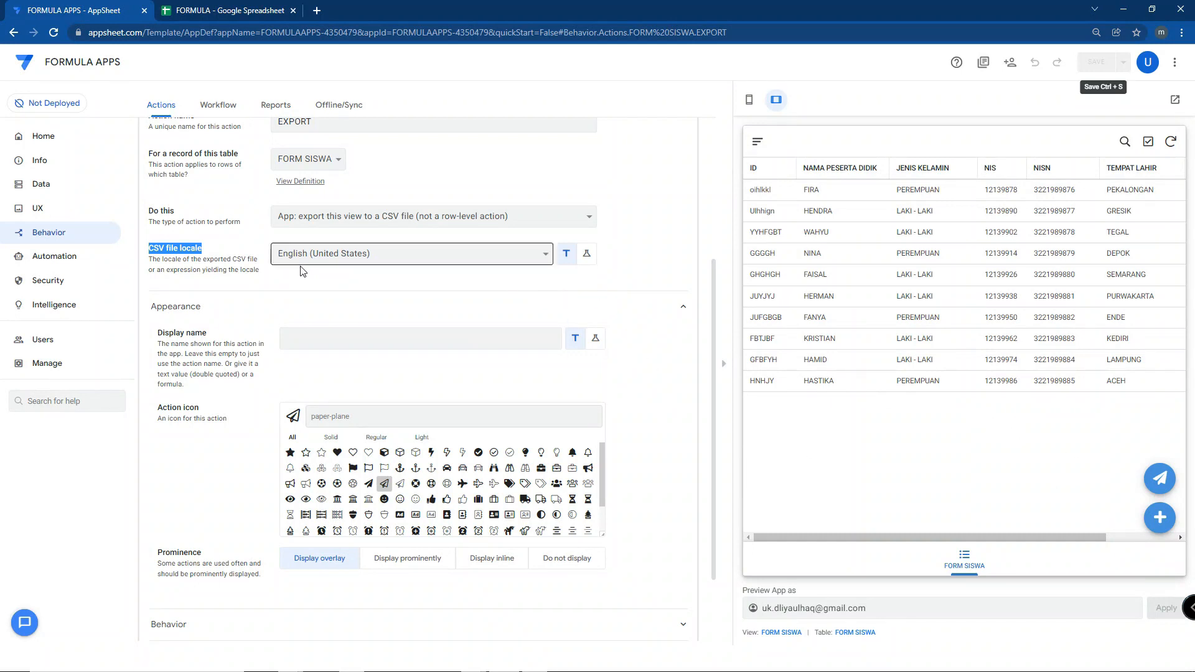
click(1160, 480)
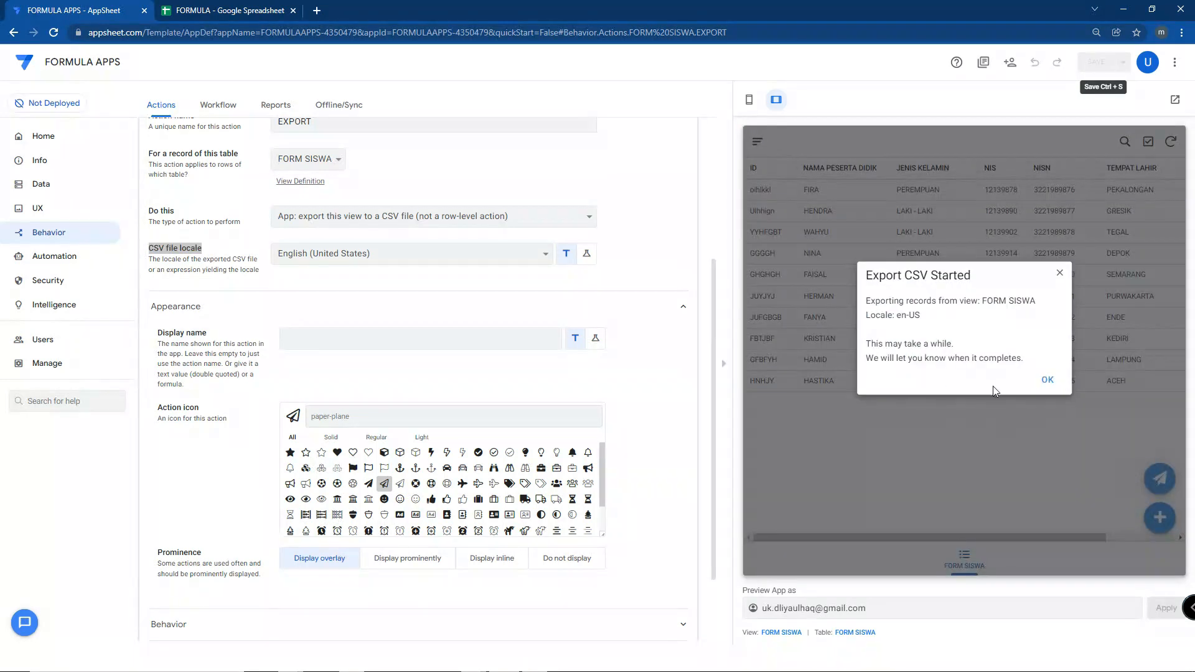
click(87, 635)
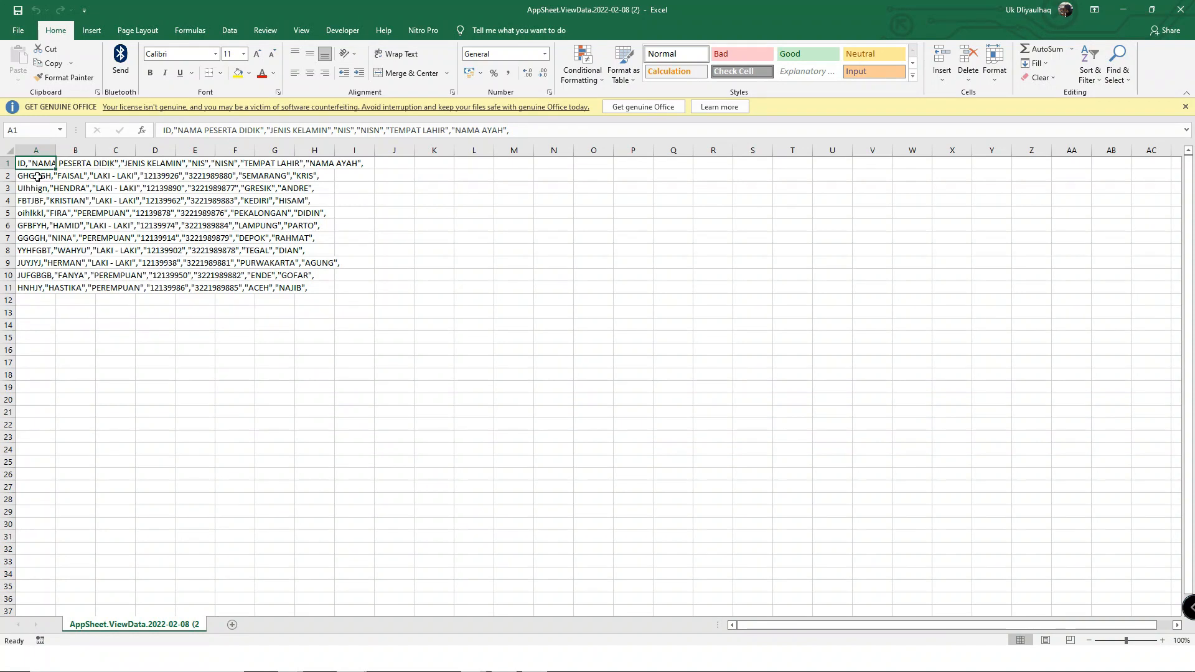
Step: Examine how the exported student records are divided across the columns, and return to AppSheet
click(42, 266)
click(113, 226)
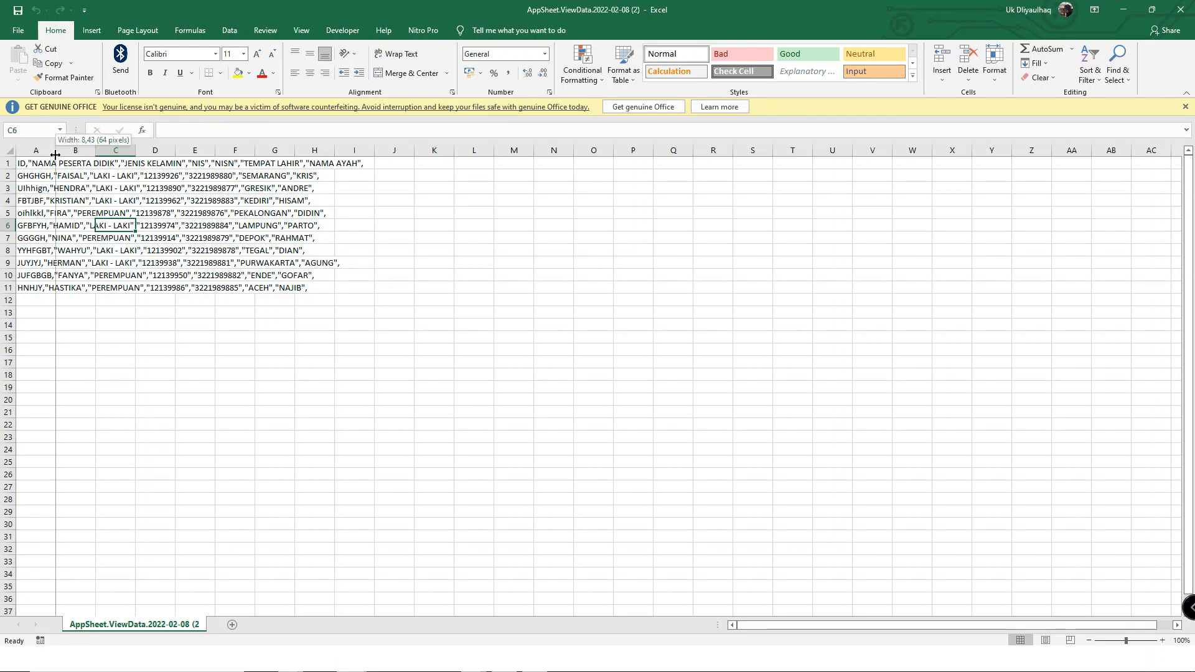
click(50, 257)
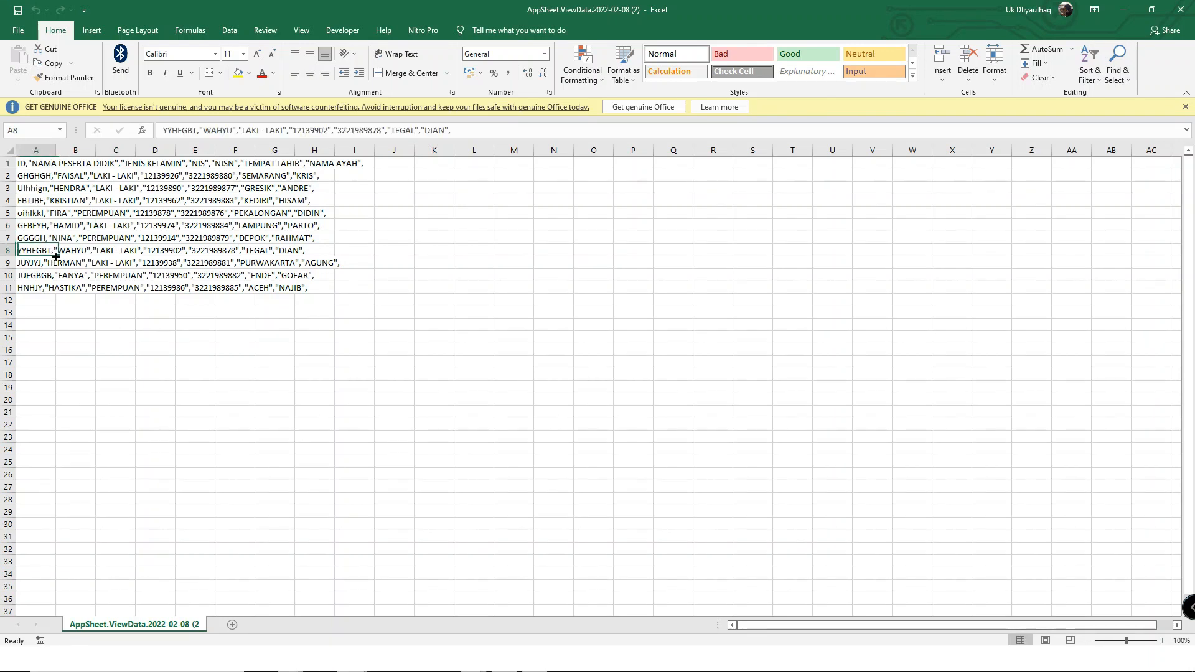
click(1188, 9)
click(1124, 9)
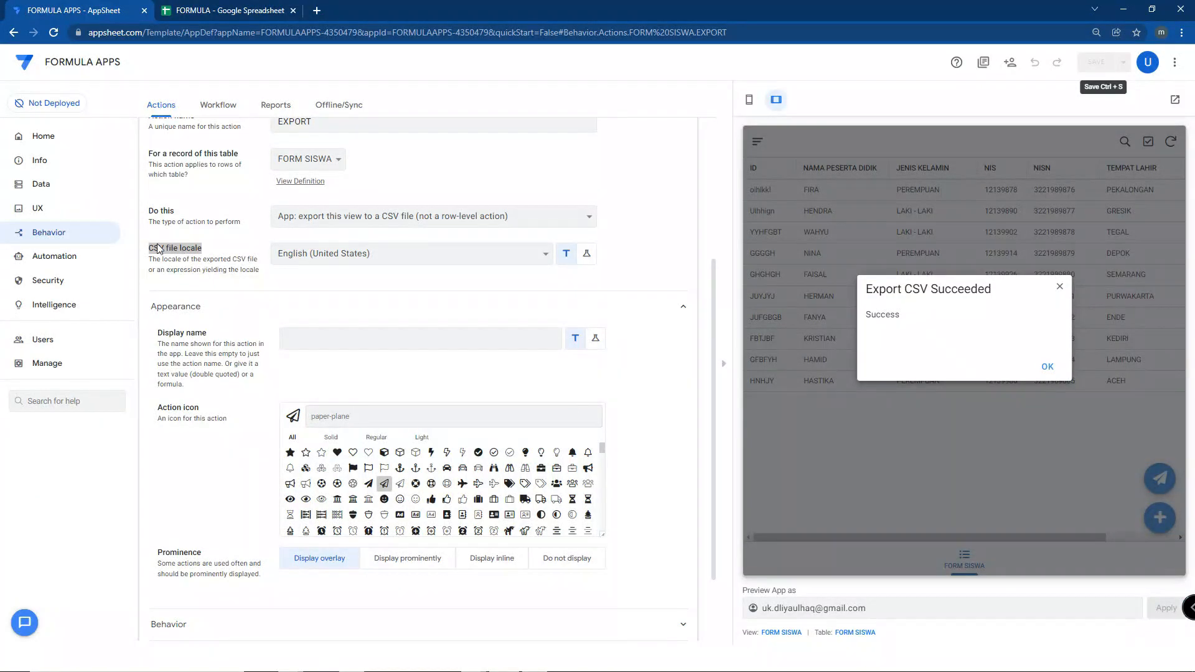
Step: Dismiss the export message, change the EXPORT action's CSV file locale to Indonesian (Indonesia), and save the app
drag(150, 252, 204, 255)
click(212, 250)
click(1048, 367)
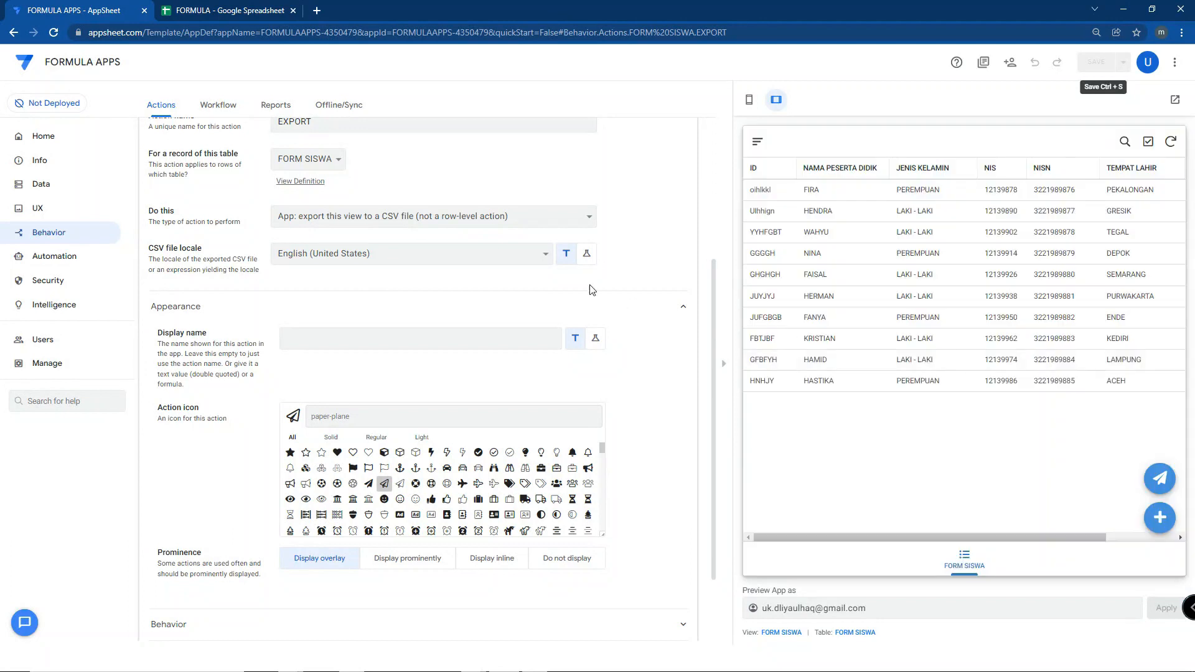
click(544, 261)
scroll(312, 374, down, 10)
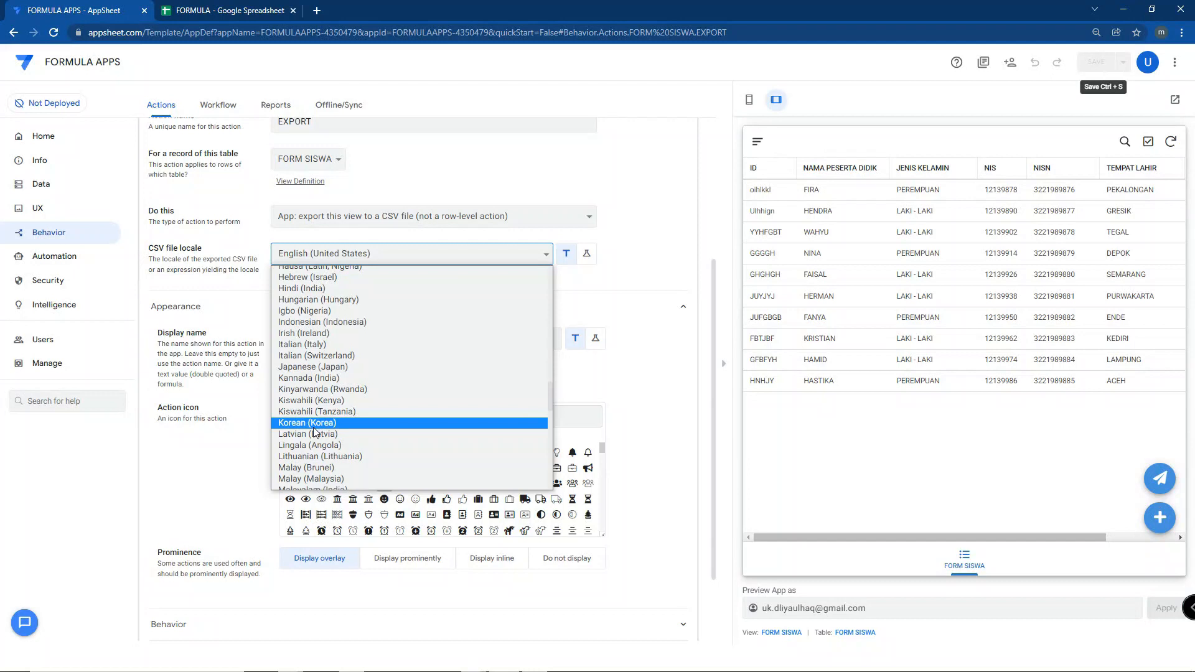
click(323, 322)
click(419, 301)
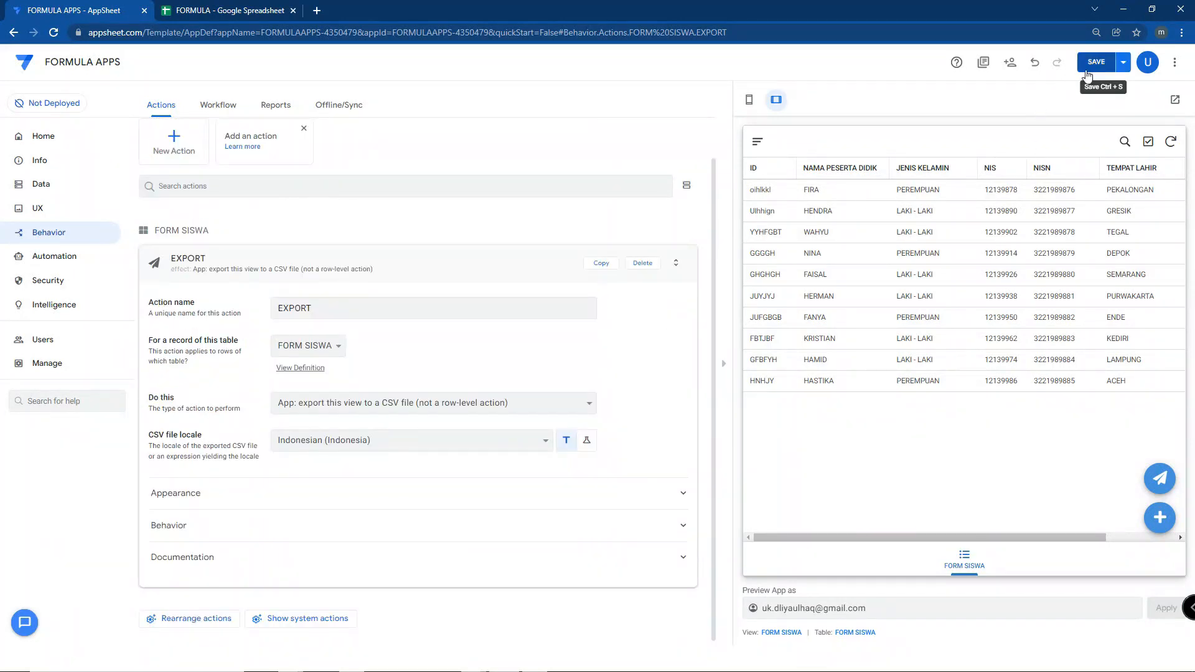
click(1097, 61)
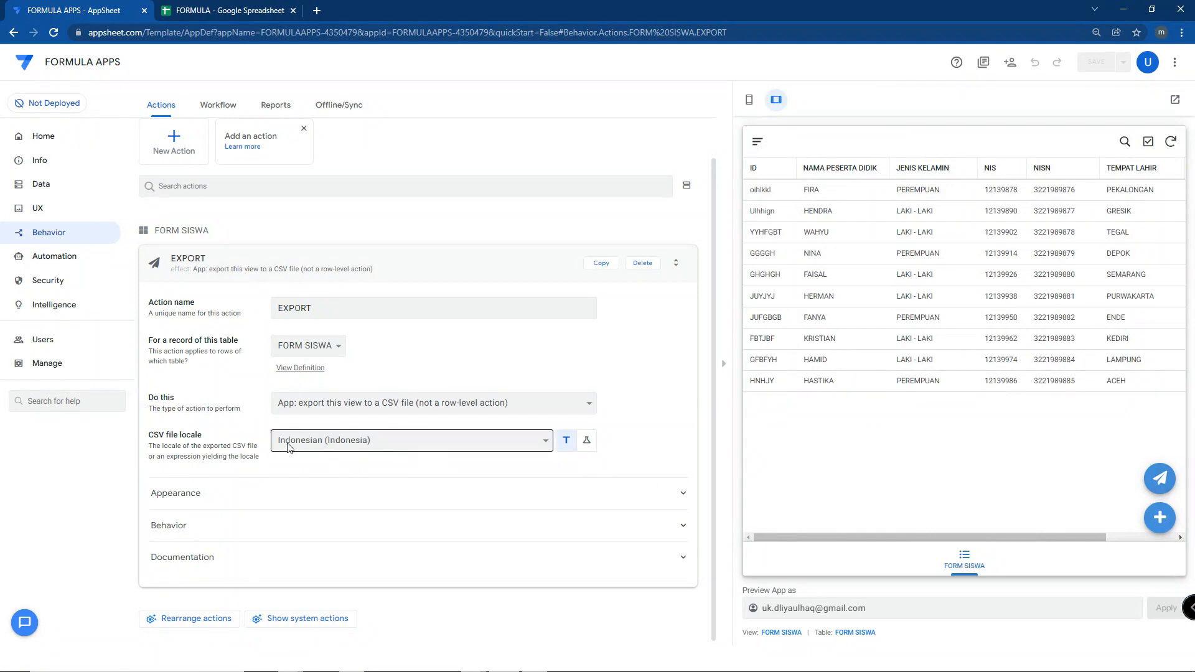
Step: Run the EXPORT action again from the preview and open the newly downloaded CSV file in Excel
click(1161, 480)
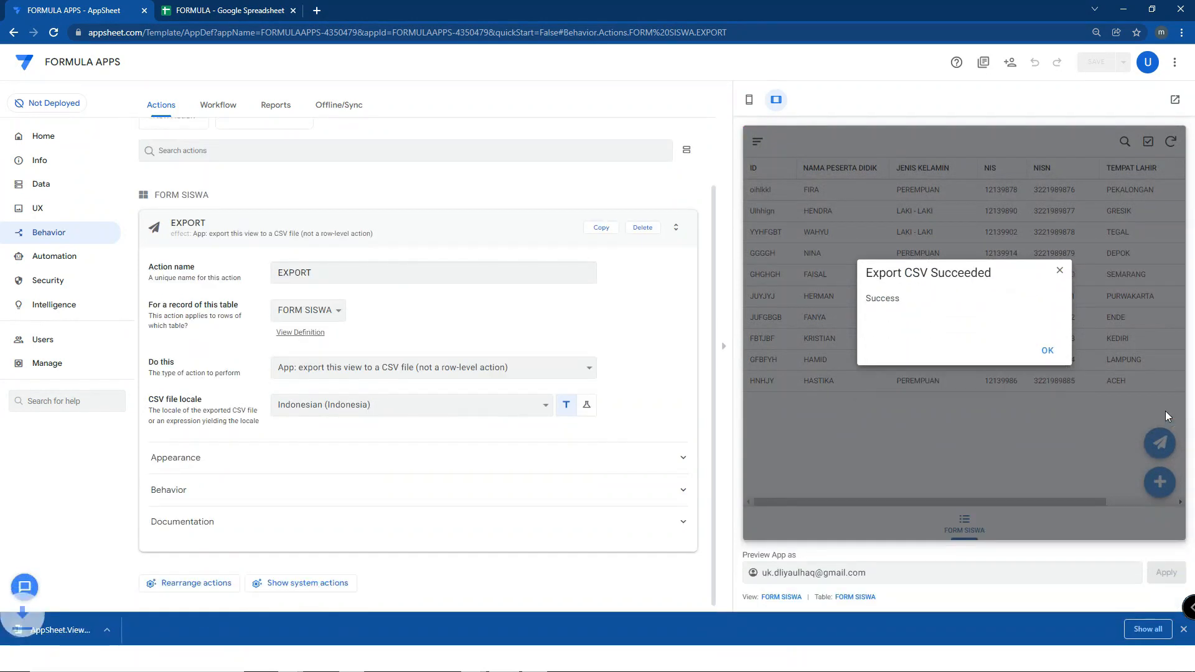
click(69, 630)
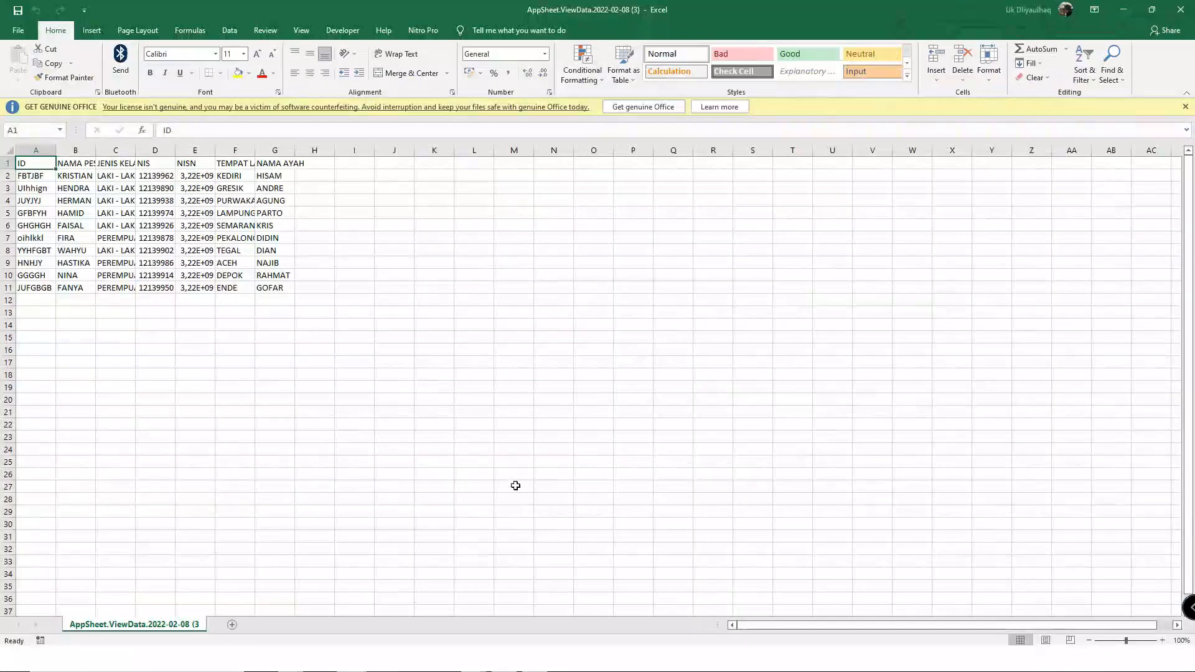
click(155, 319)
click(195, 374)
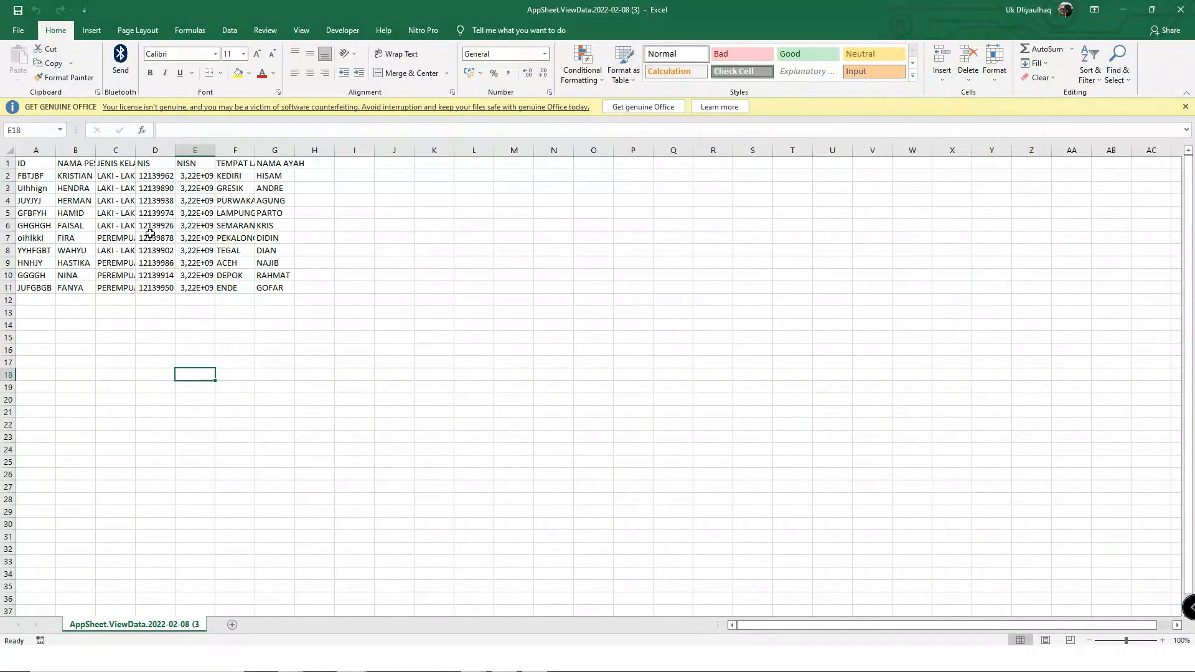
Step: Autofit columns B through F so the names, numbers and birthplaces in the exported data fit their contents
double_click(93, 150)
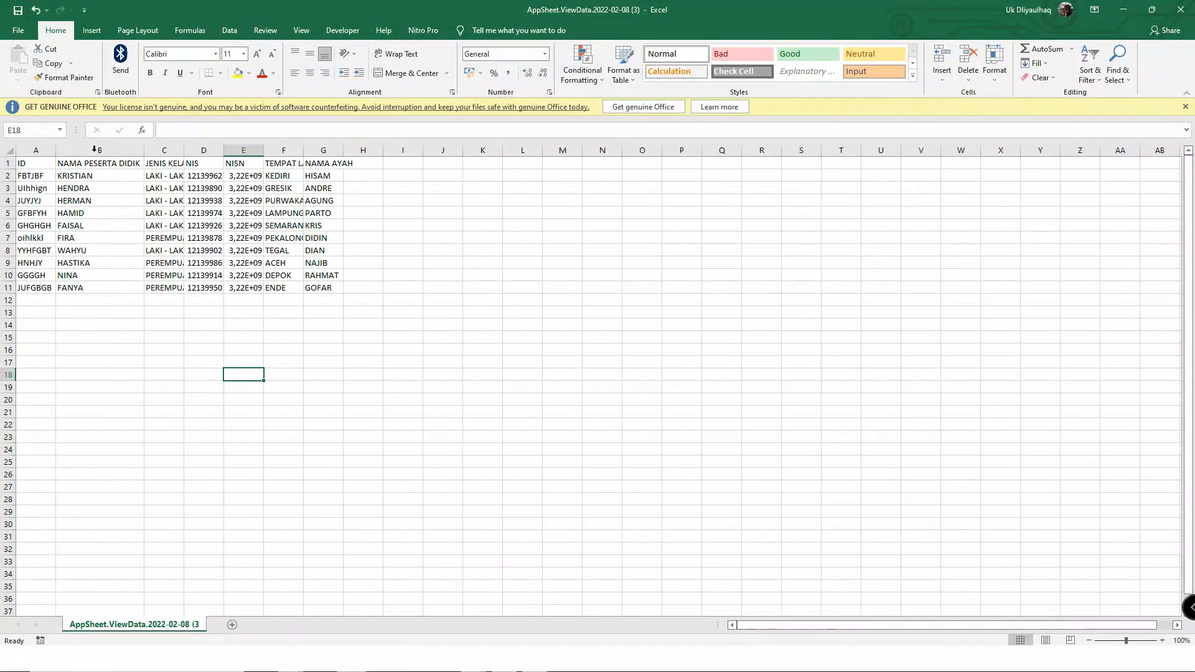
double_click(182, 150)
double_click(246, 151)
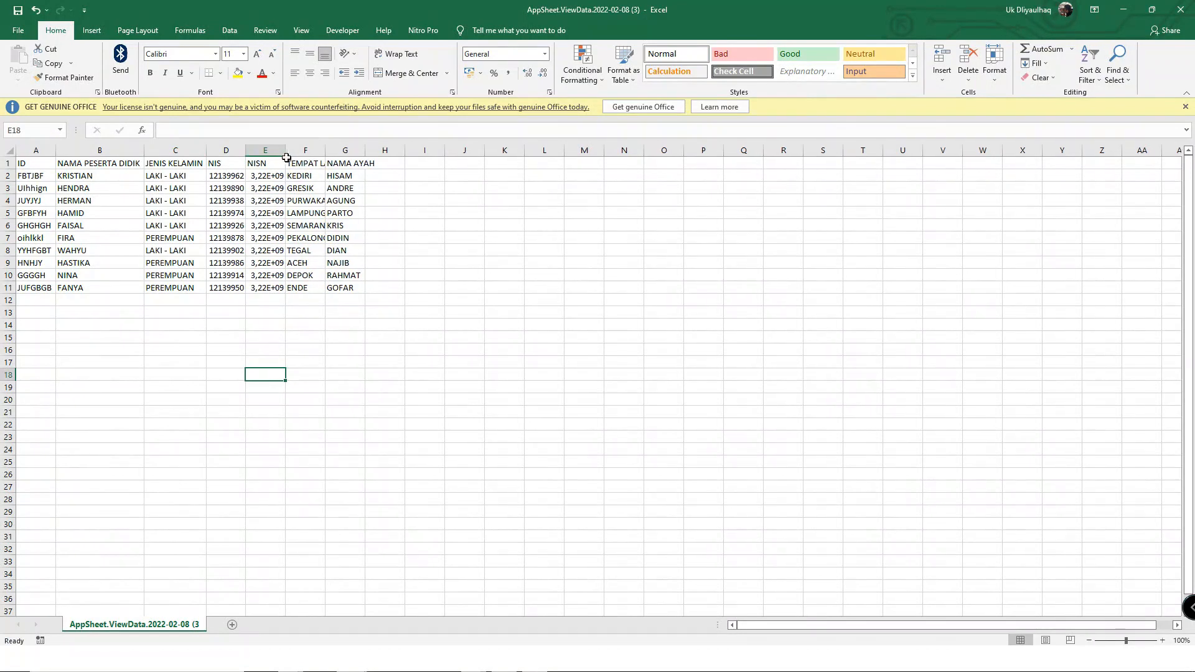
double_click(325, 151)
click(321, 290)
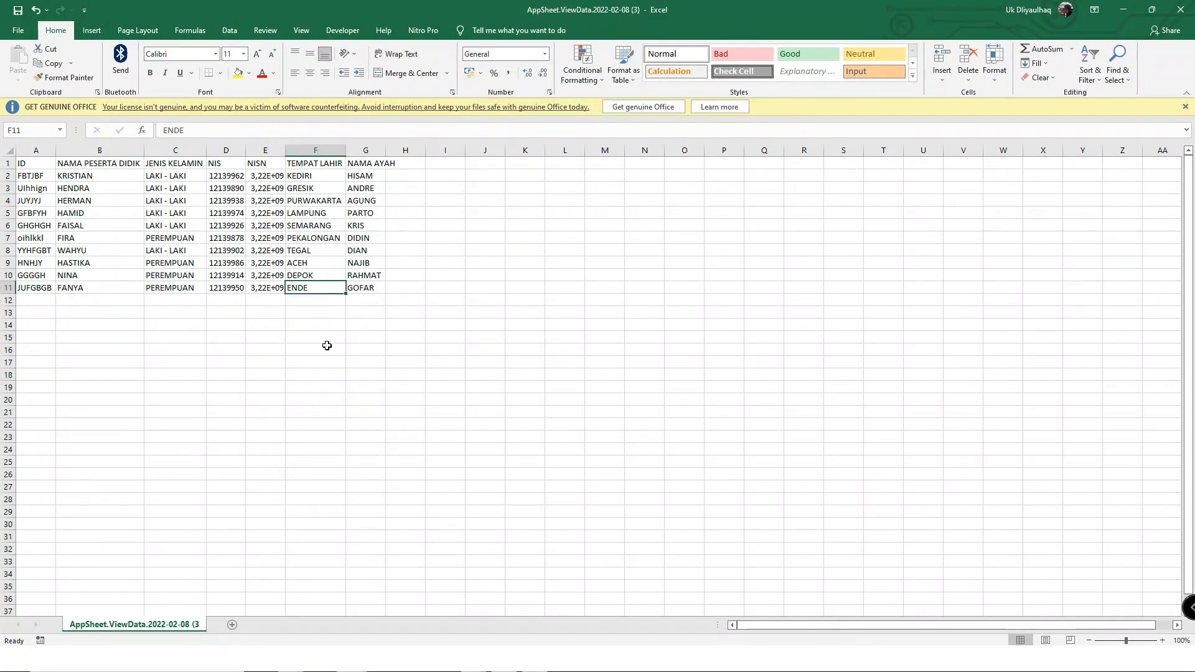
double_click(284, 147)
click(266, 354)
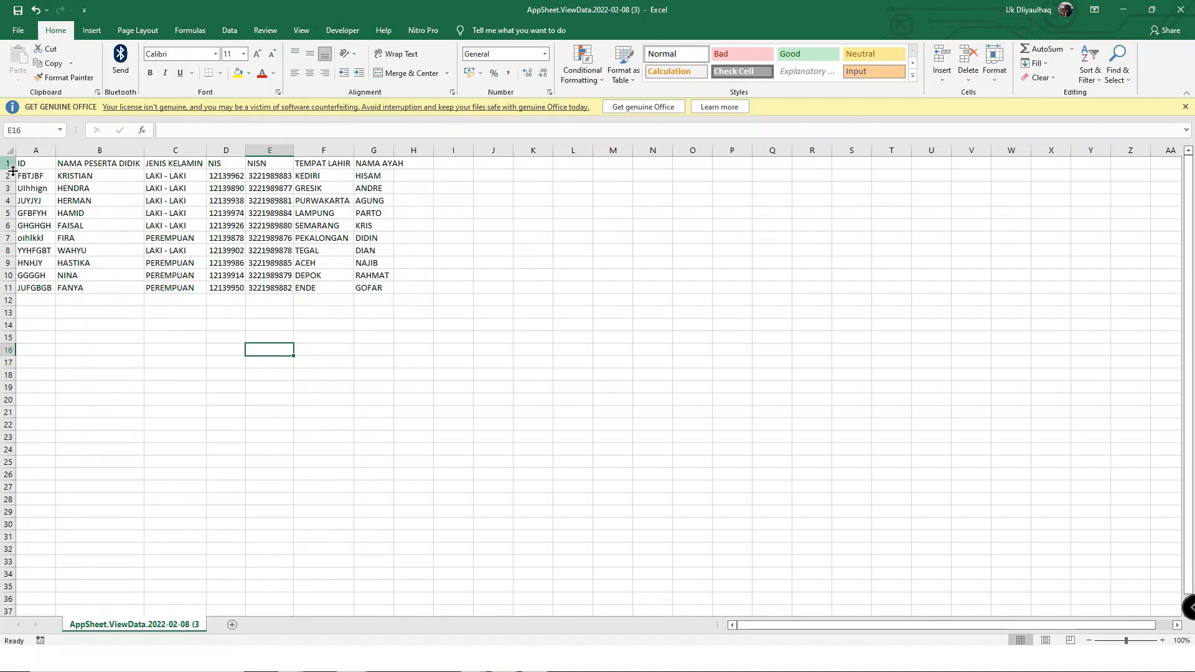
Step: Save a copy of the exported CSV in the Documents folder with the file type Excel Workbook
click(18, 30)
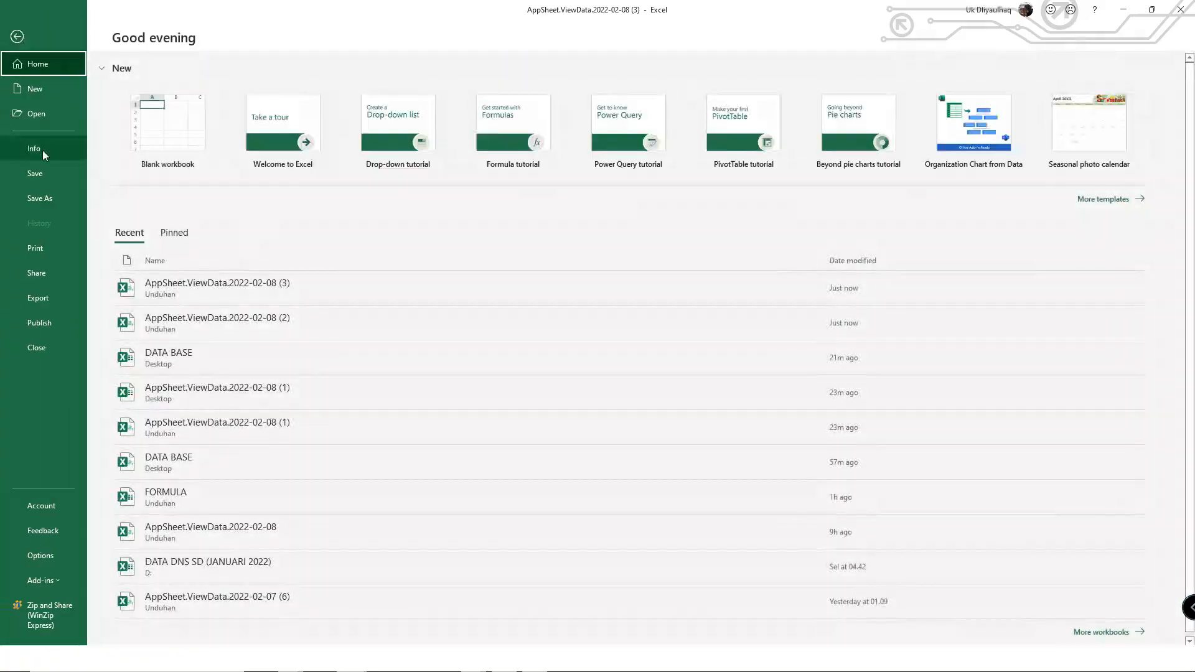
click(45, 198)
double_click(249, 183)
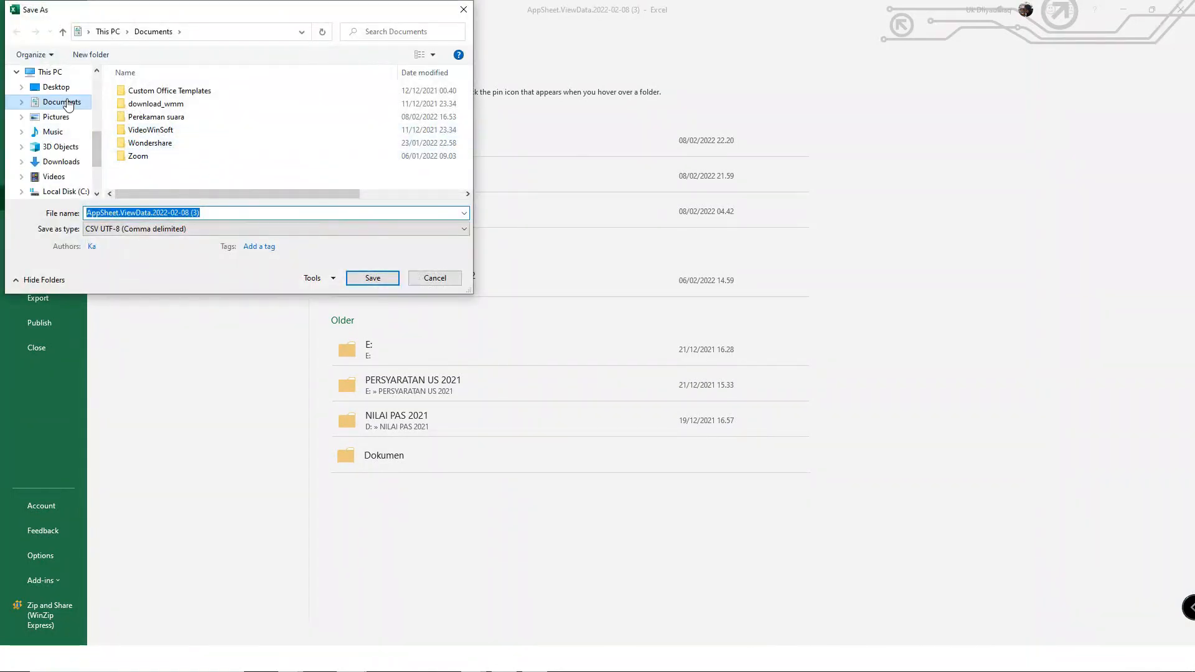
click(185, 230)
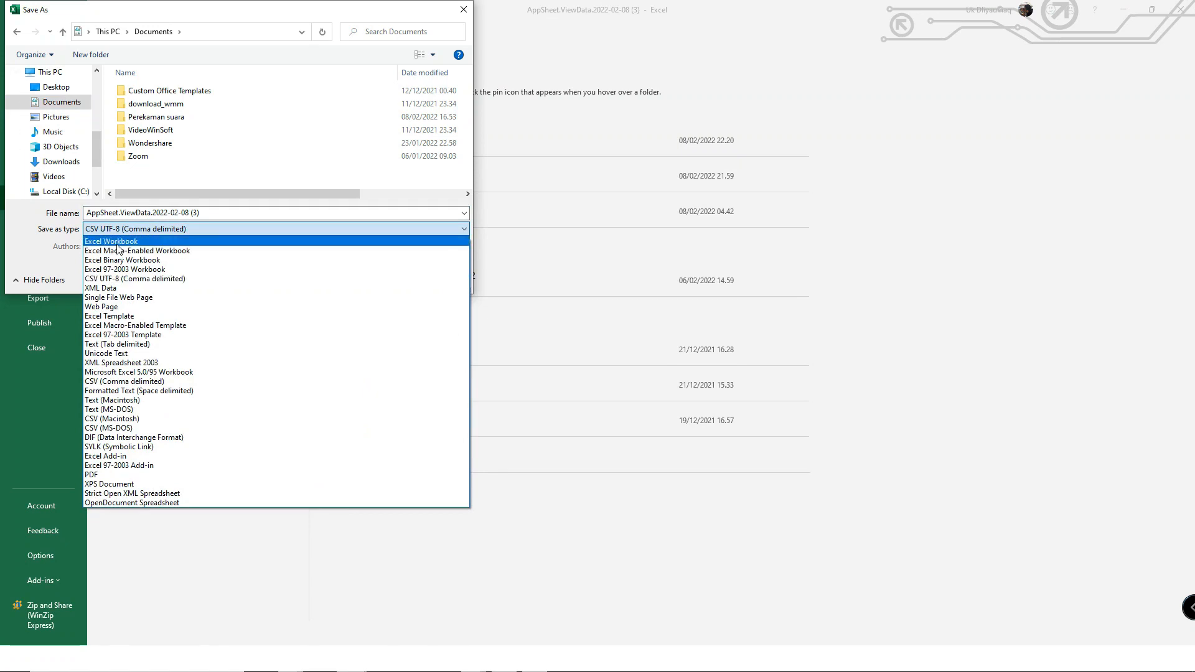
click(103, 242)
click(373, 294)
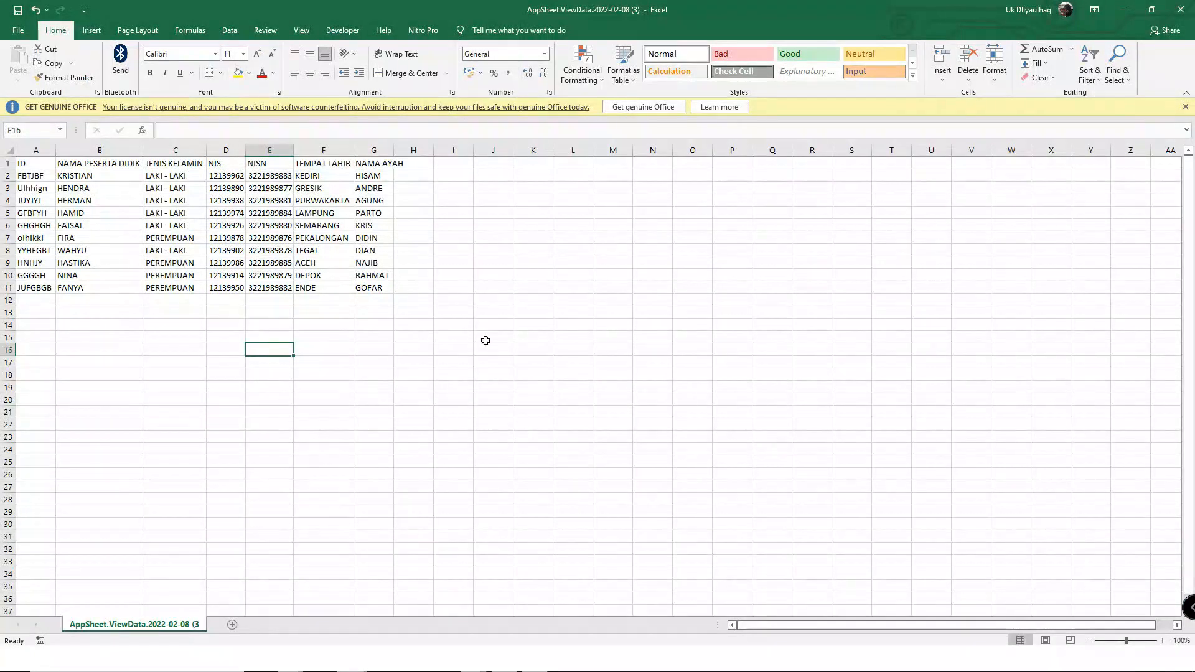
Step: Review the exported table once more and close the Excel file to return to AppSheet
click(456, 303)
click(234, 399)
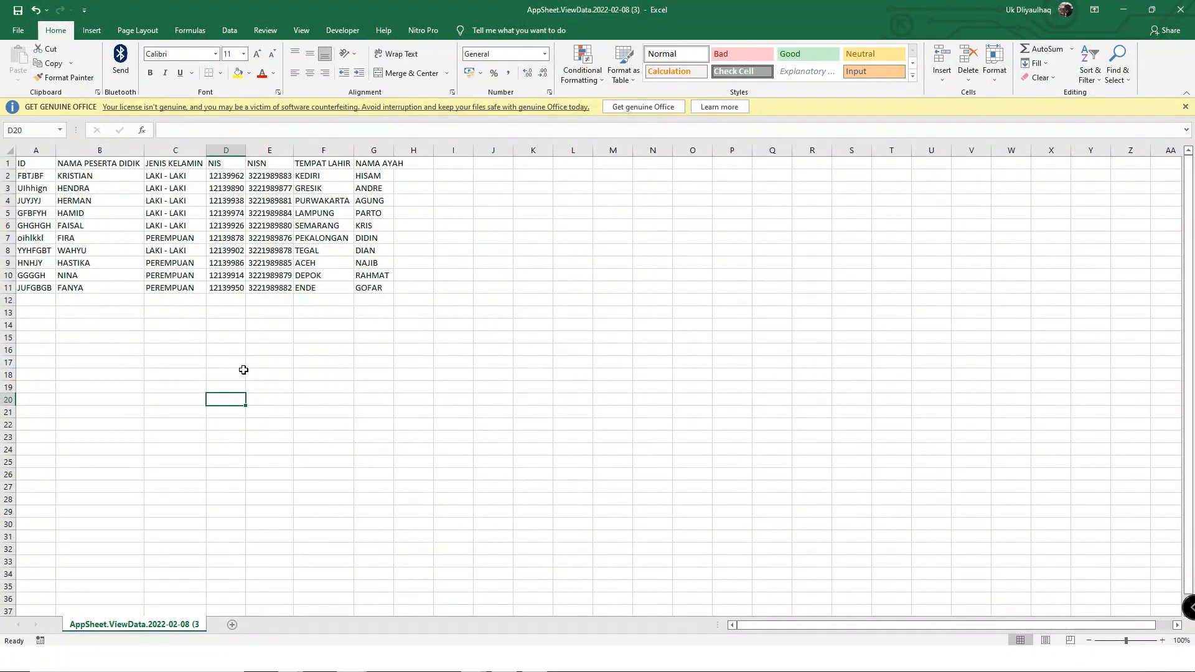
click(251, 312)
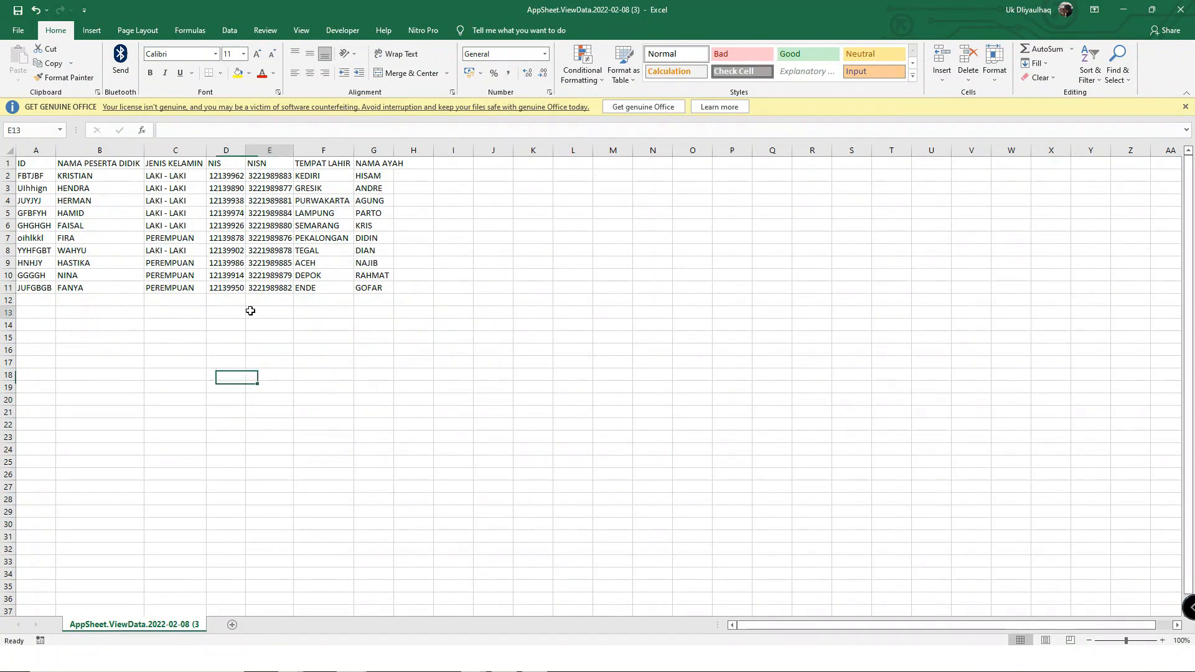
click(1181, 10)
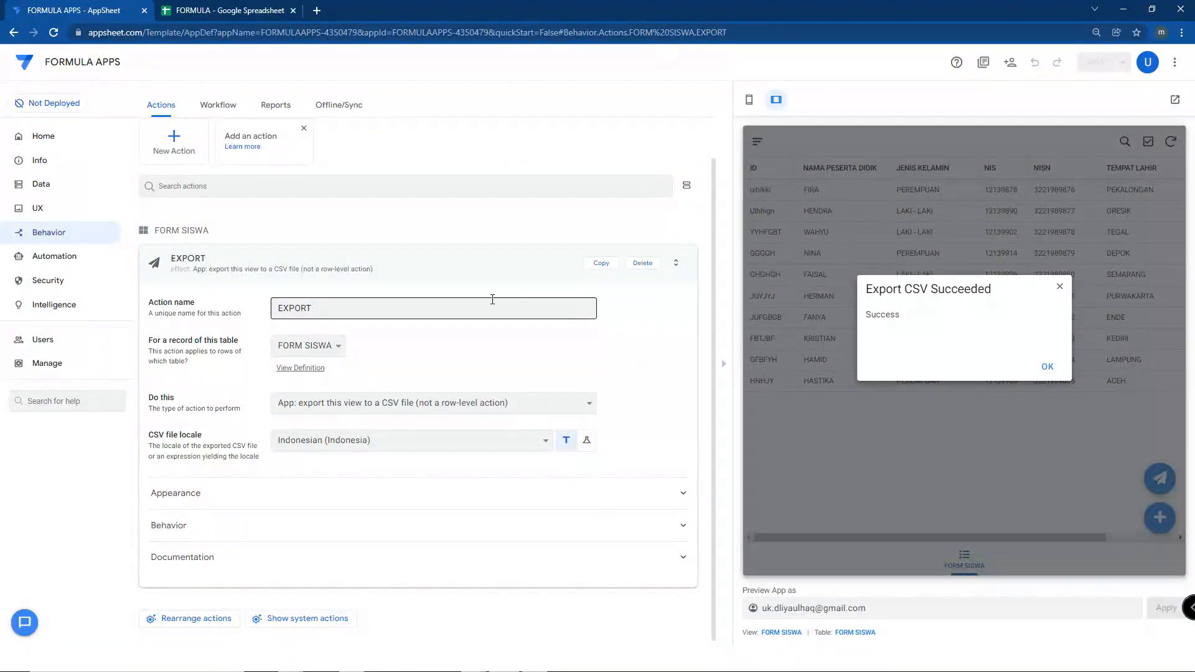
Step: Dismiss the export success message and collapse the EXPORT action's settings
drag(150, 436, 206, 439)
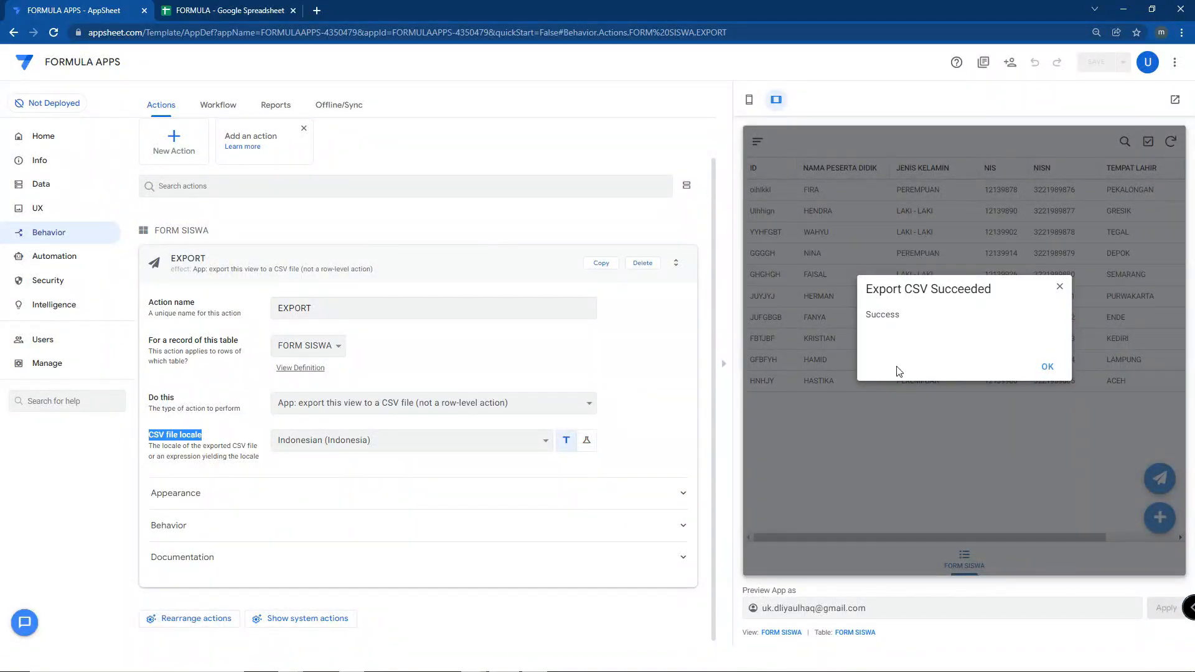
click(1057, 372)
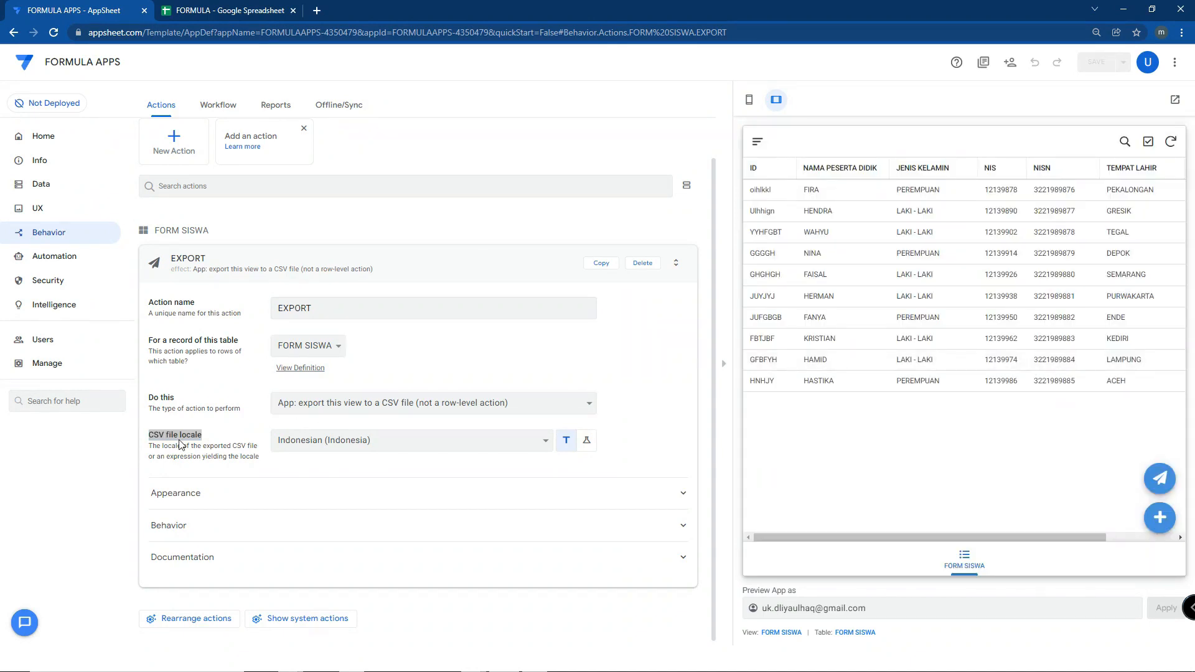
click(475, 314)
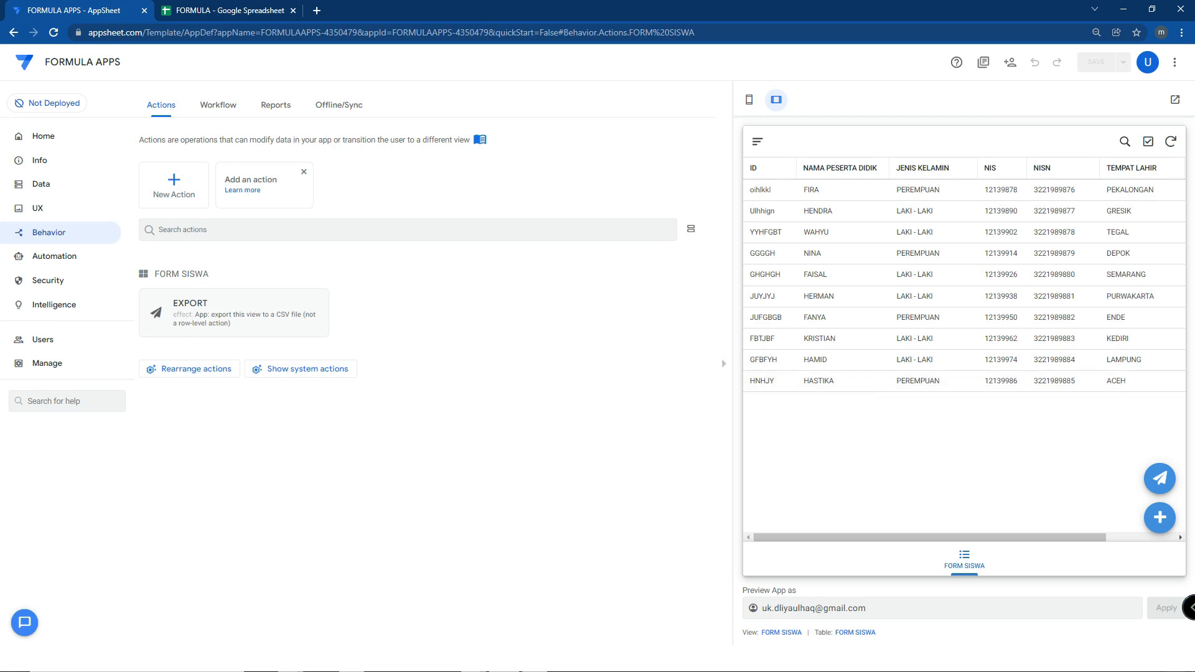
Step: Open the DATA BASE workbook in Excel and compare its column headings with the columns of the FORM SISWA view in the AppSheet preview
key(super+d)
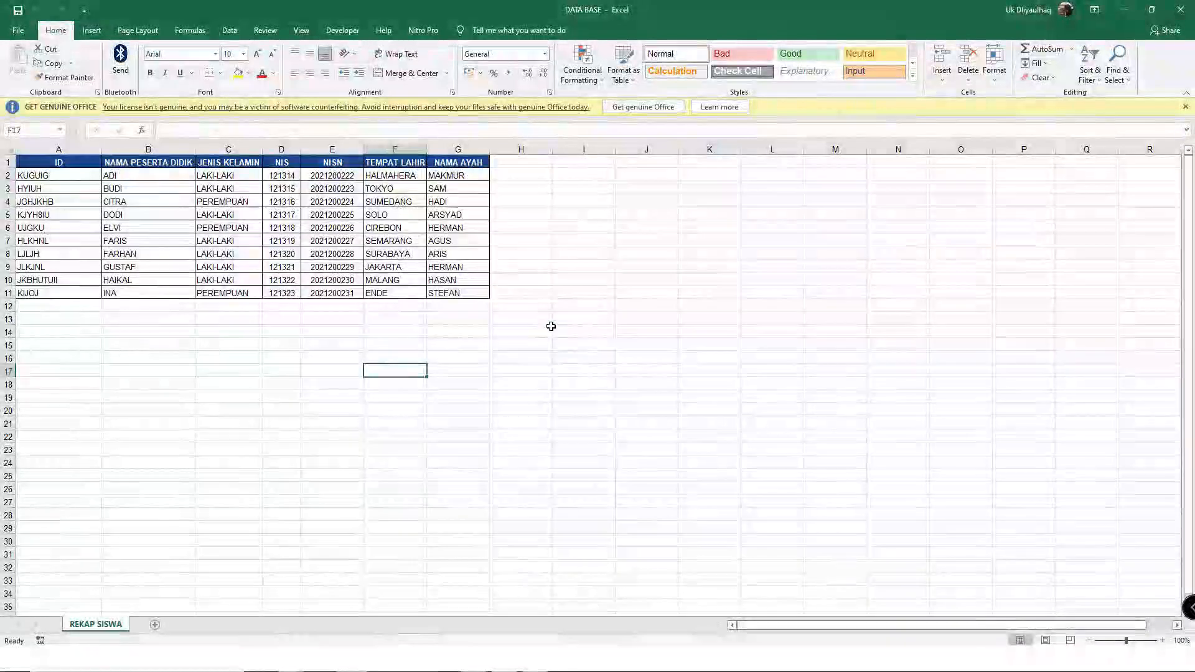
drag(87, 164, 458, 291)
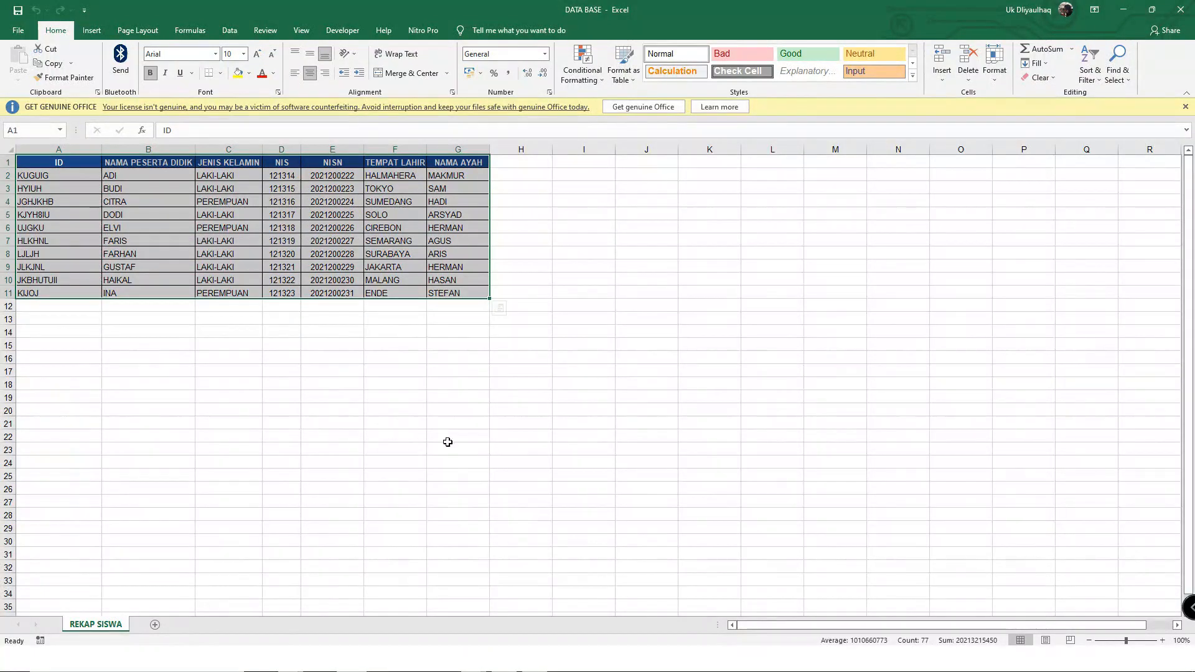
click(340, 359)
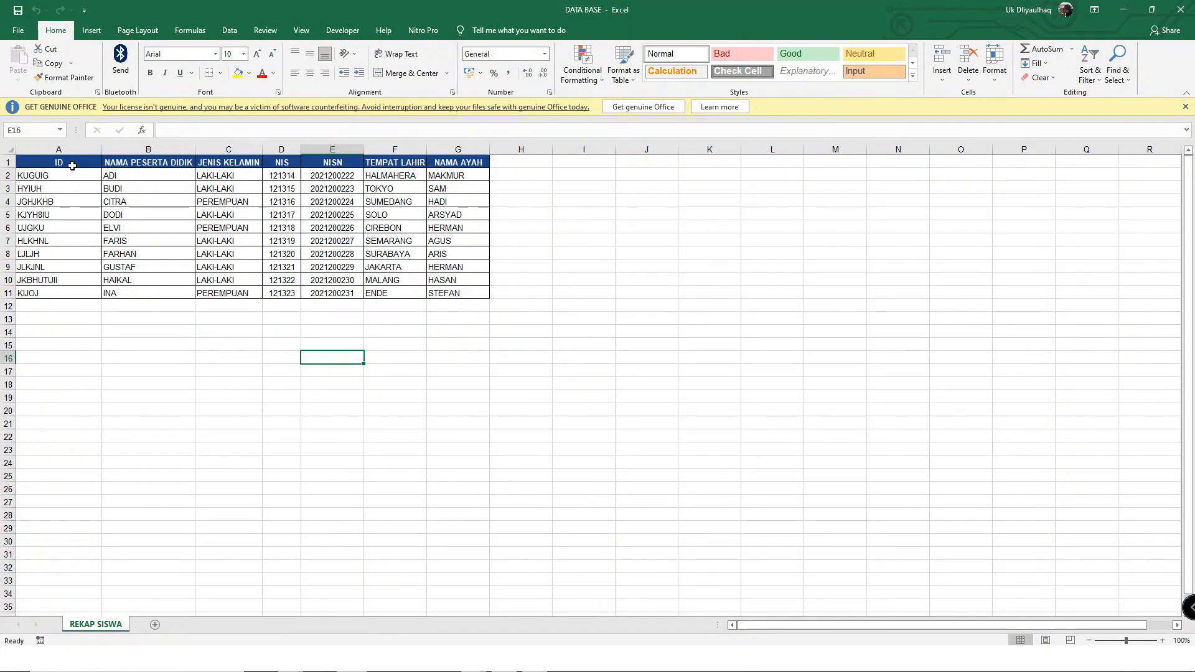
drag(72, 162, 443, 161)
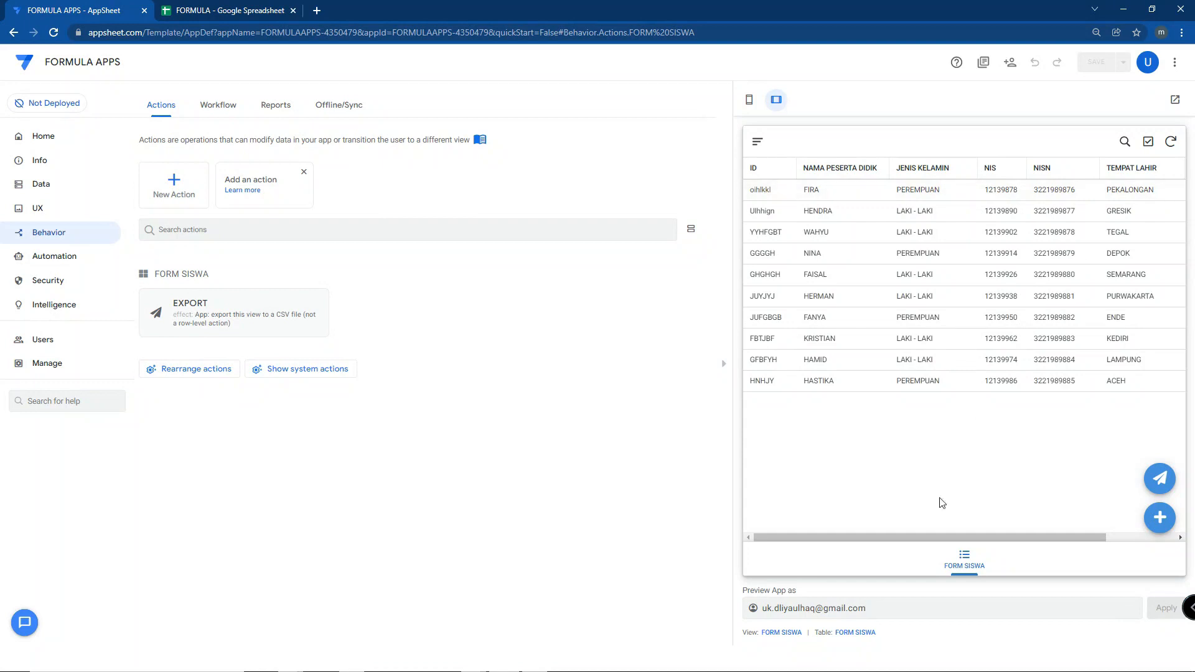
drag(946, 539, 1030, 538)
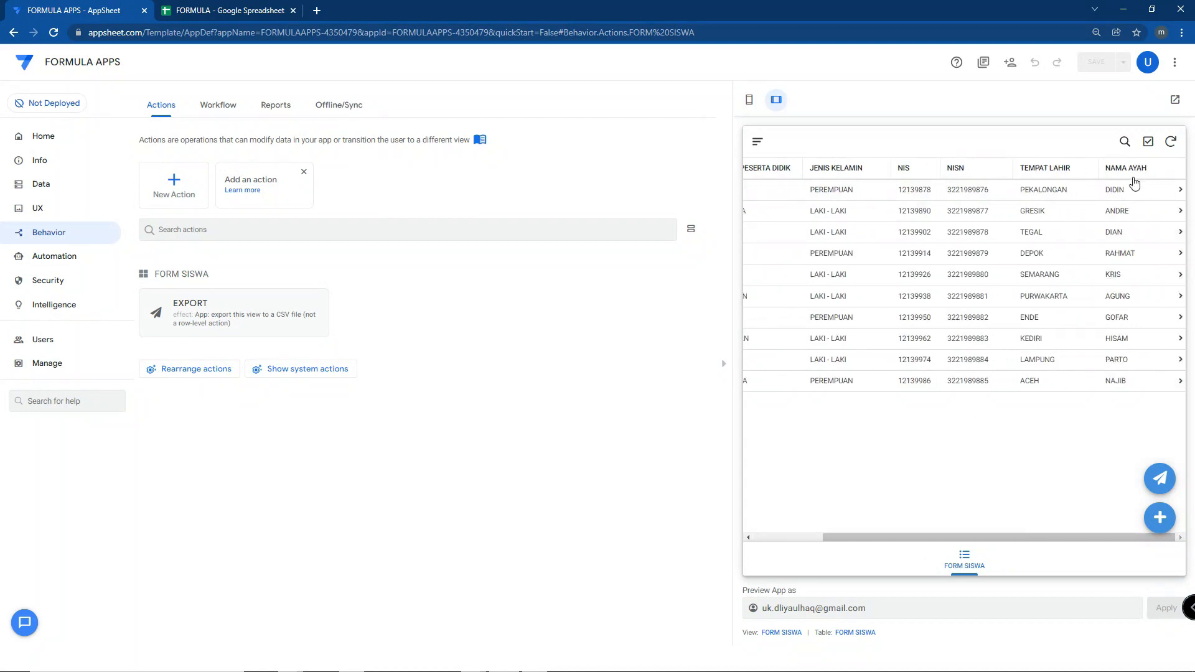
drag(933, 539, 834, 537)
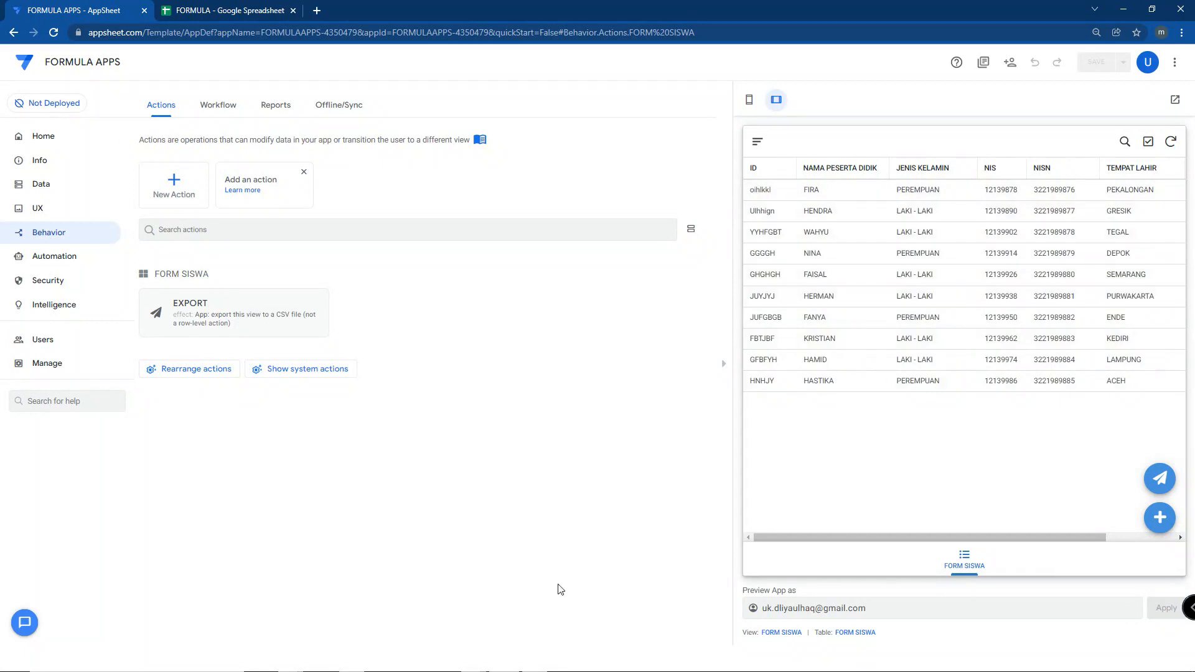
Step: Return to the DATA BASE workbook in Excel and start saving a copy with the file type CSV UTF-8 (Comma delimited)
click(471, 659)
click(500, 369)
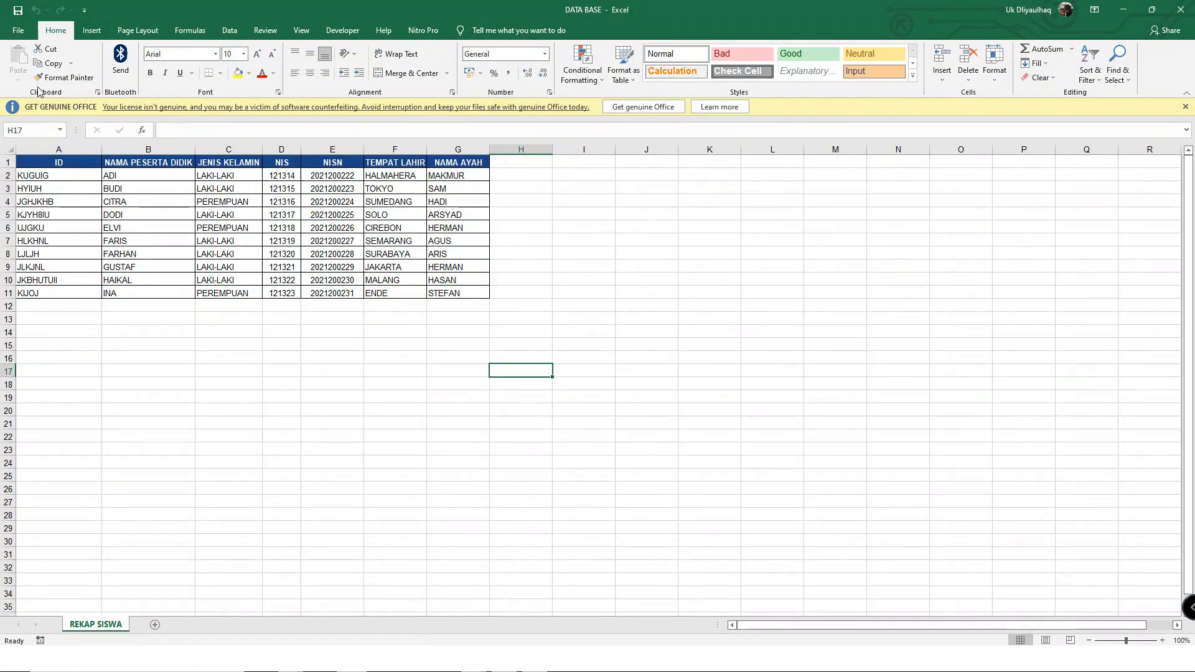
click(19, 29)
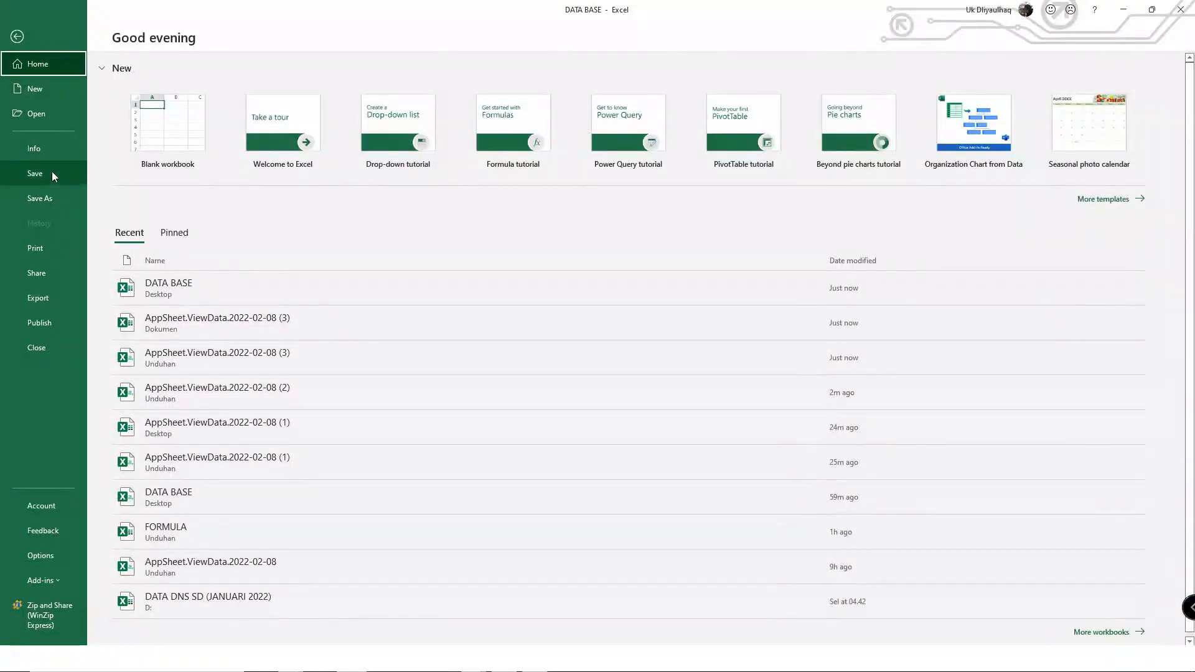
click(47, 199)
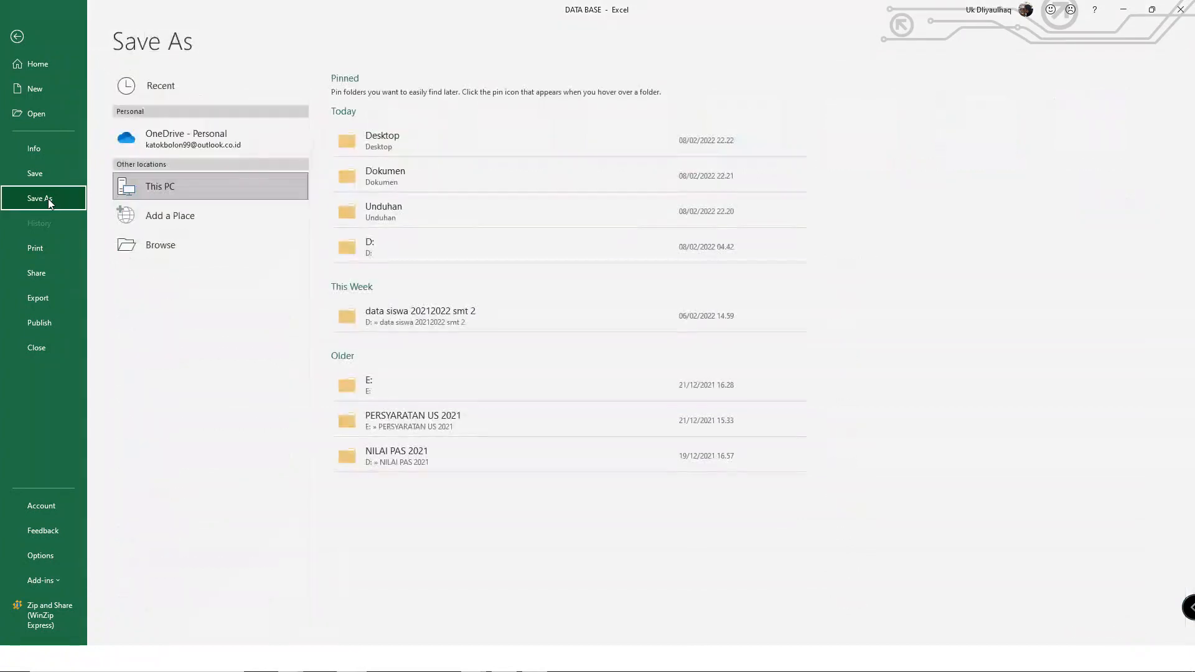
click(190, 182)
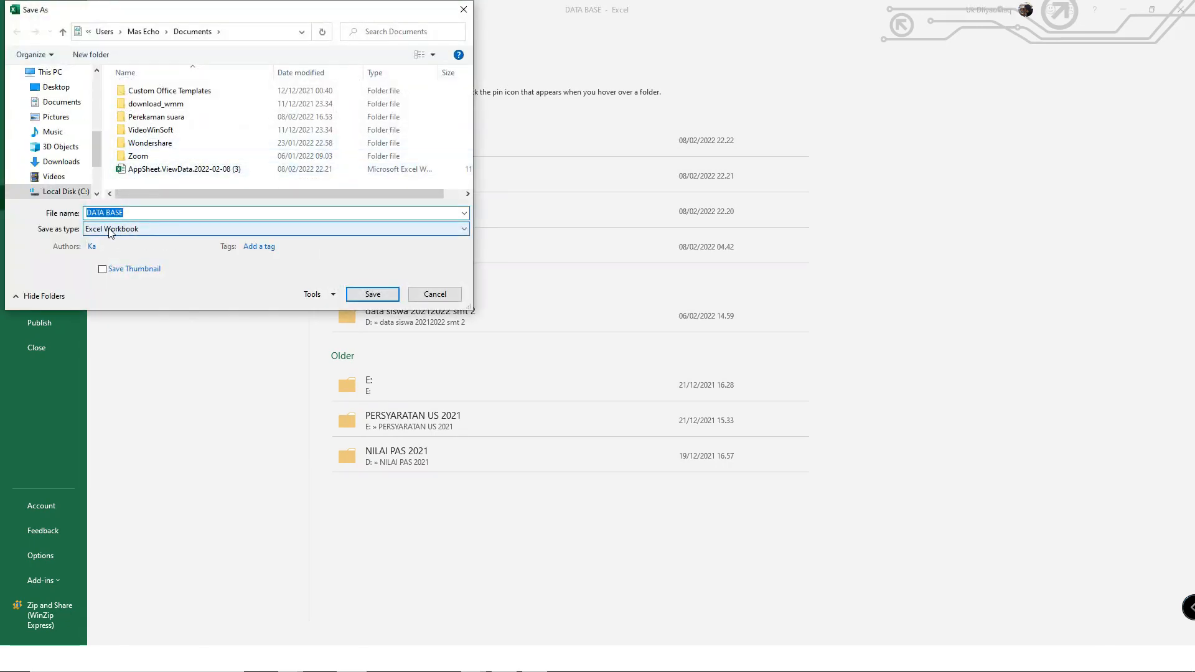
click(113, 232)
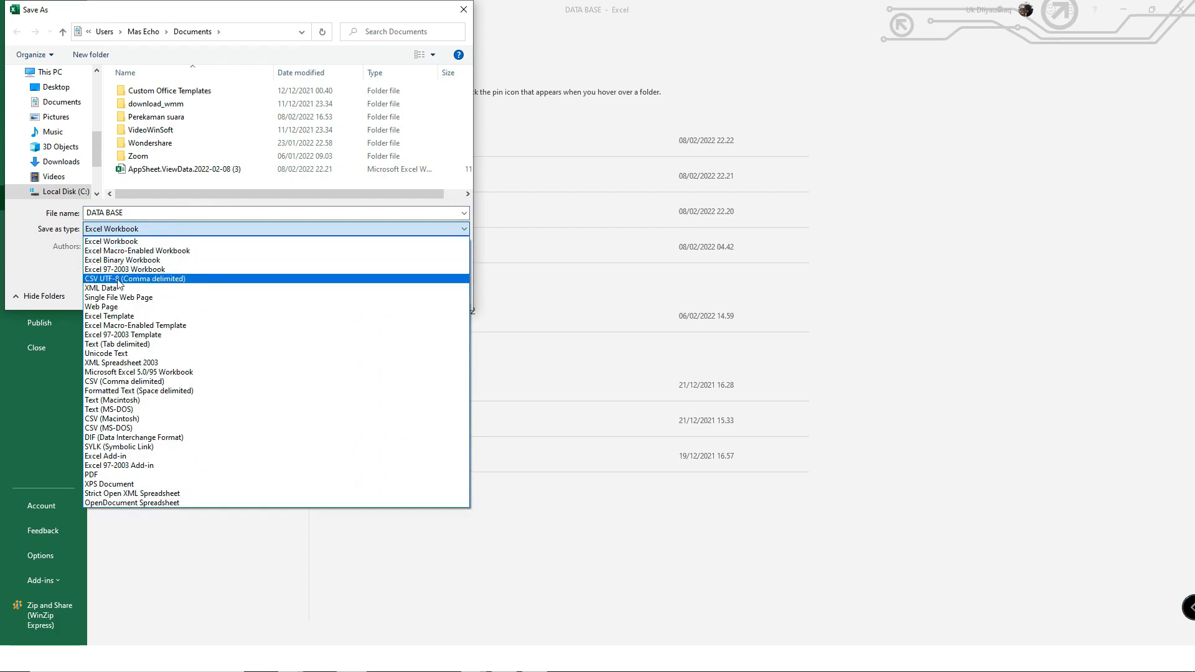
click(118, 279)
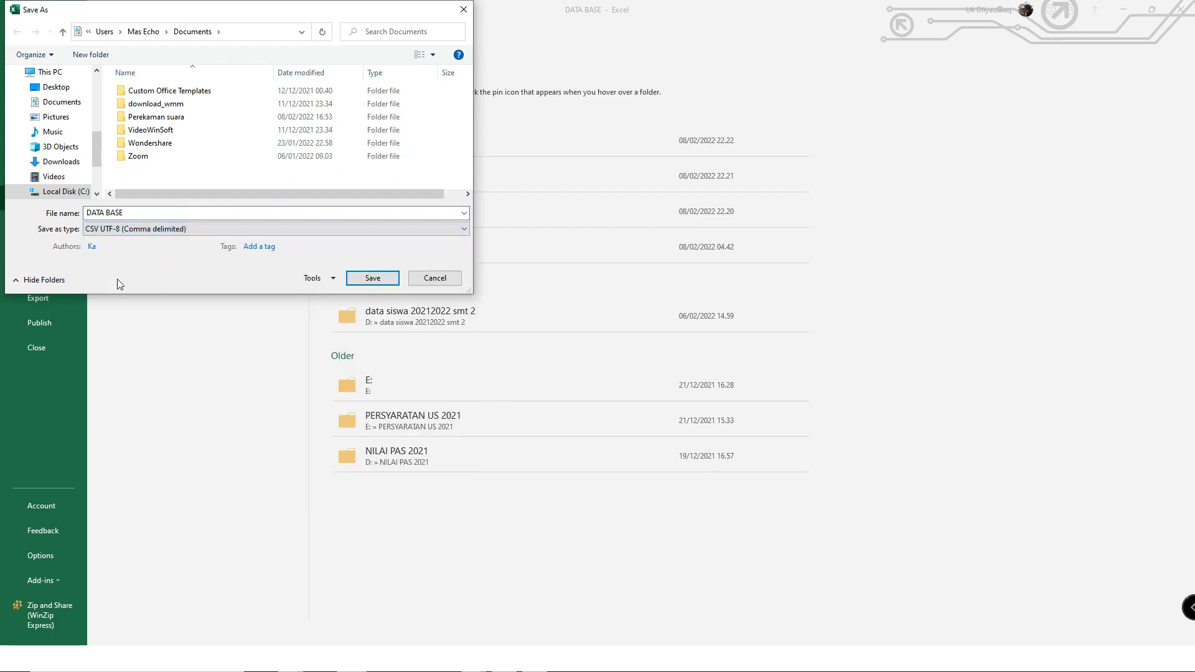
Step: Save the CSV copy on the Desktop as DATA BASE and switch back to AppSheet
click(56, 87)
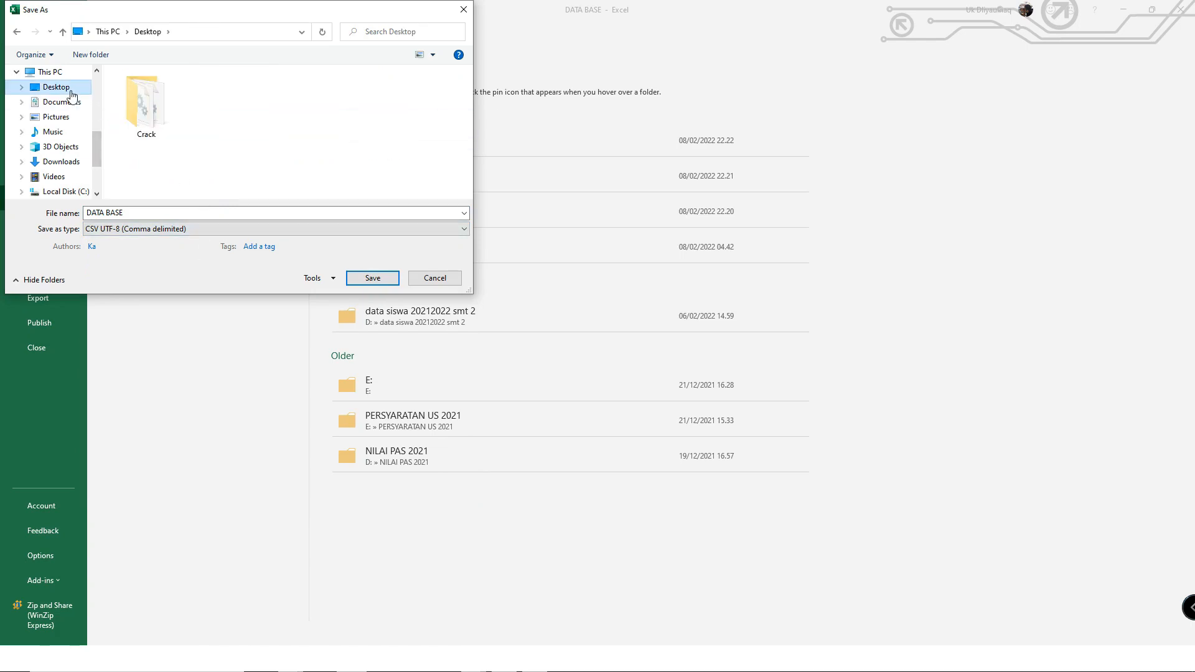
click(138, 215)
click(135, 213)
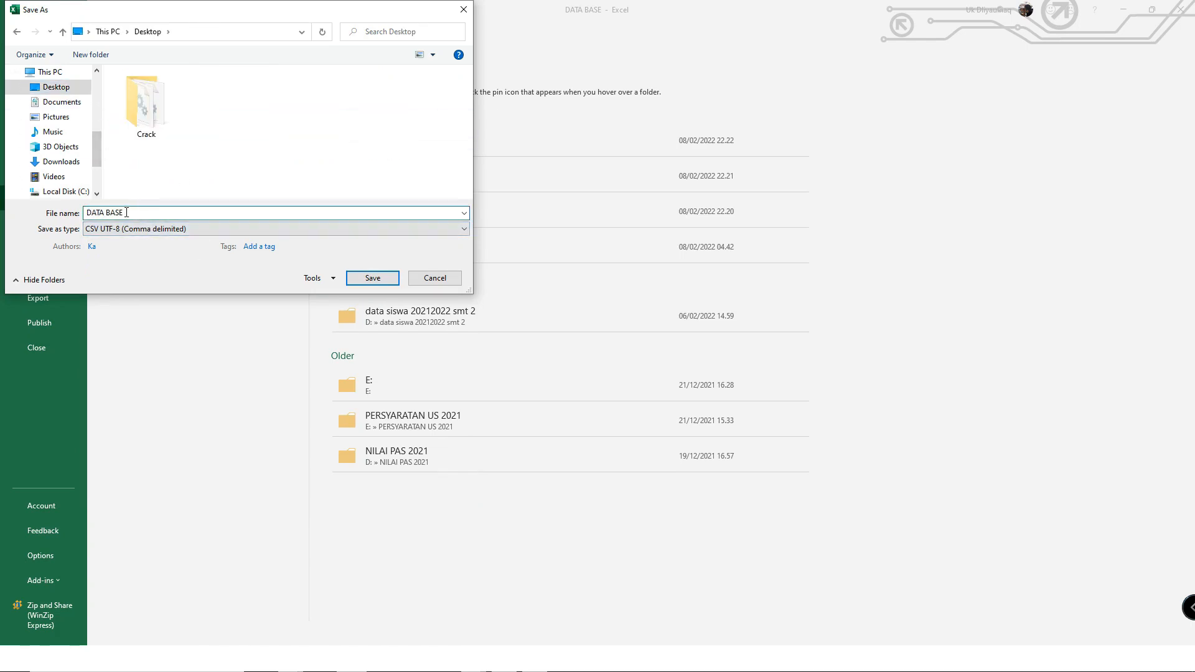
click(372, 278)
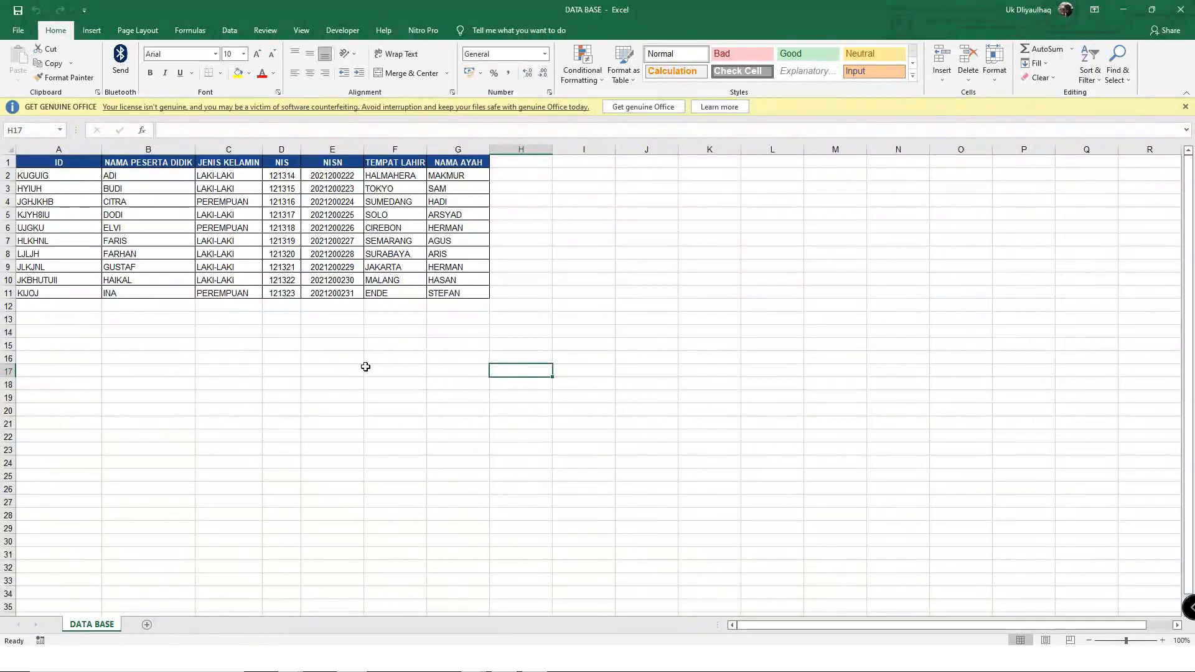
click(366, 368)
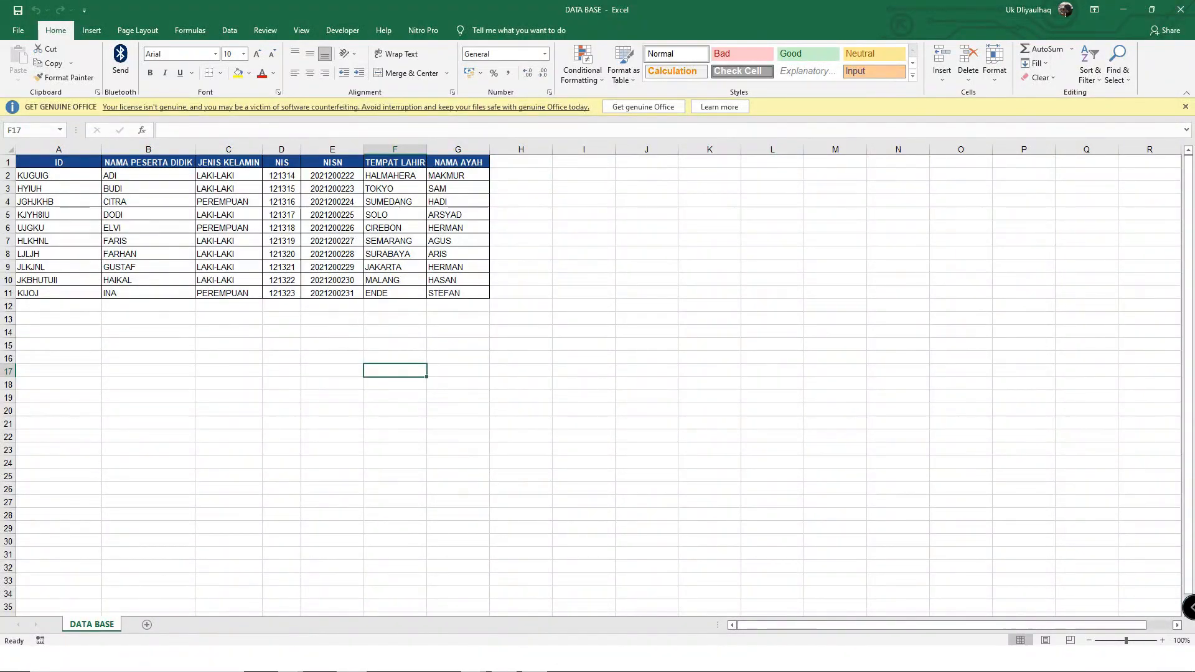
click(471, 659)
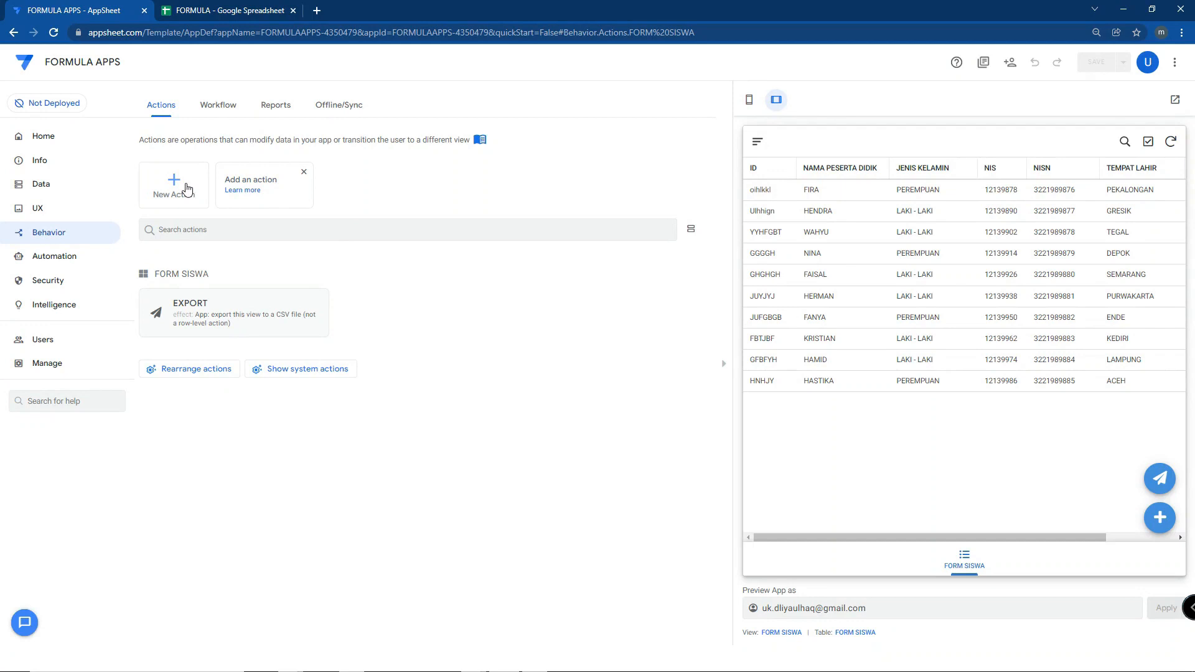
Step: Create a FORM SISWA action named IMPORT DATA that does "App: import a CSV file for this view (not a row-level action)"
click(187, 189)
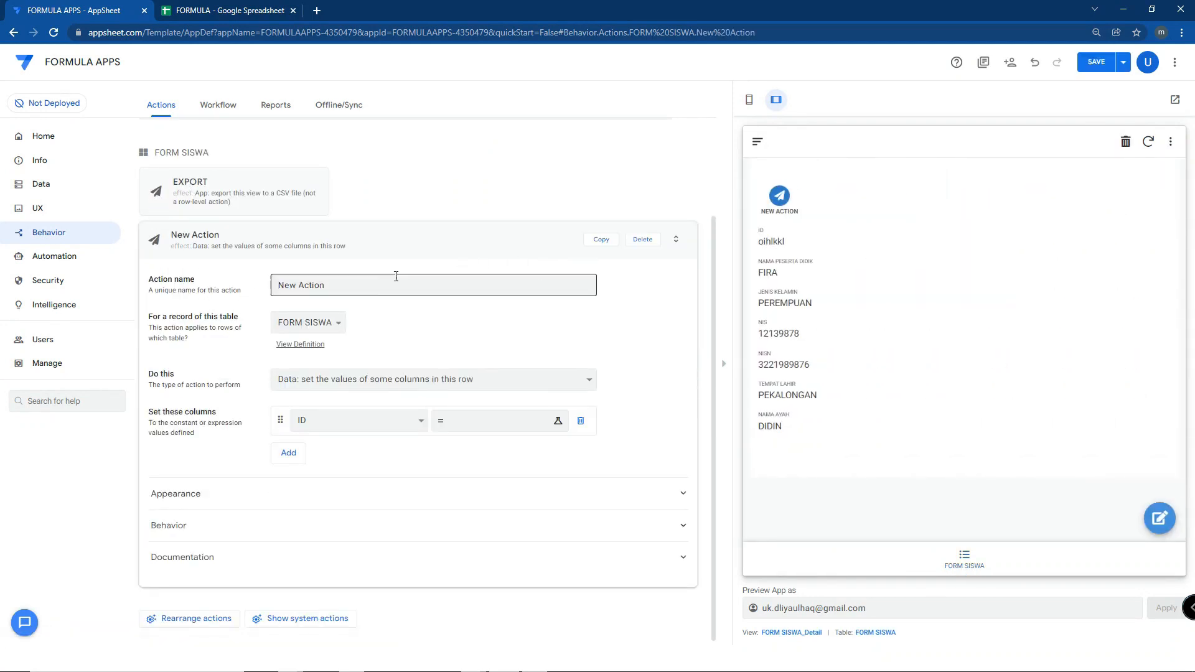
drag(376, 284, 251, 281)
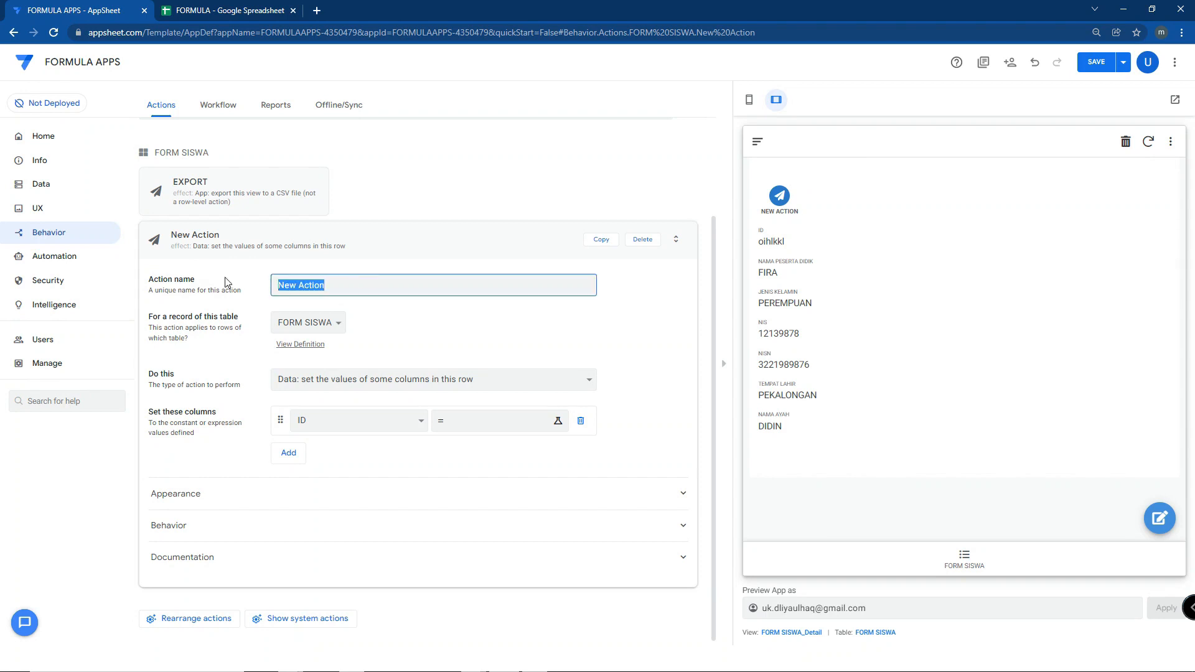
text(IMPORT DATA)
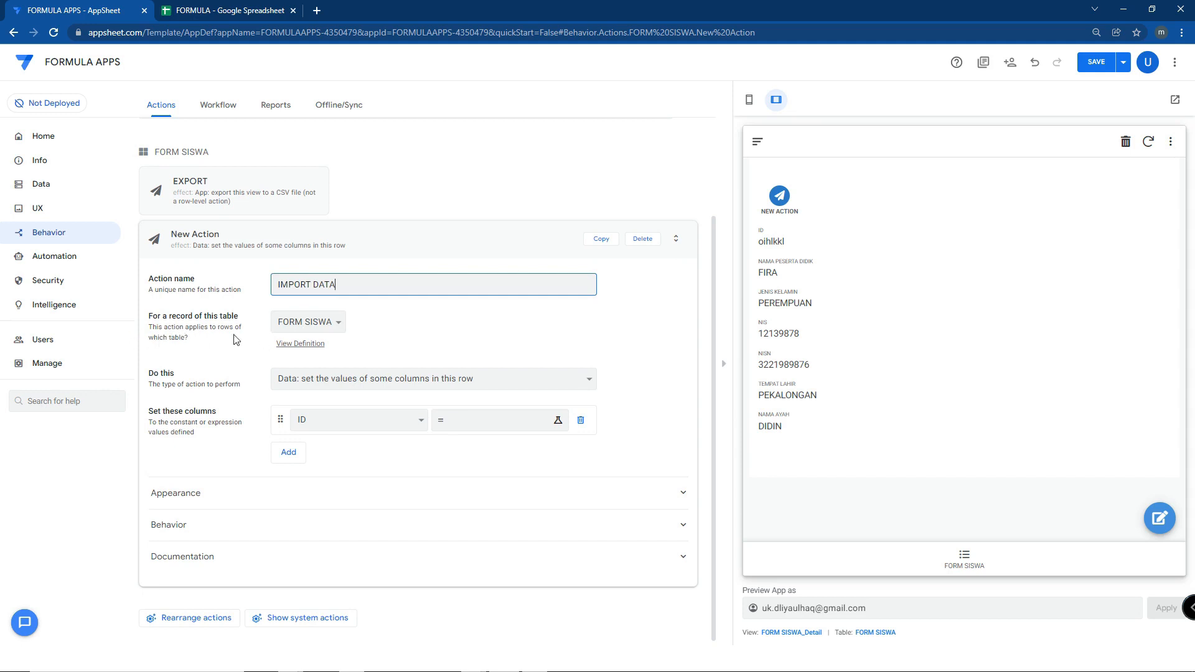
click(303, 382)
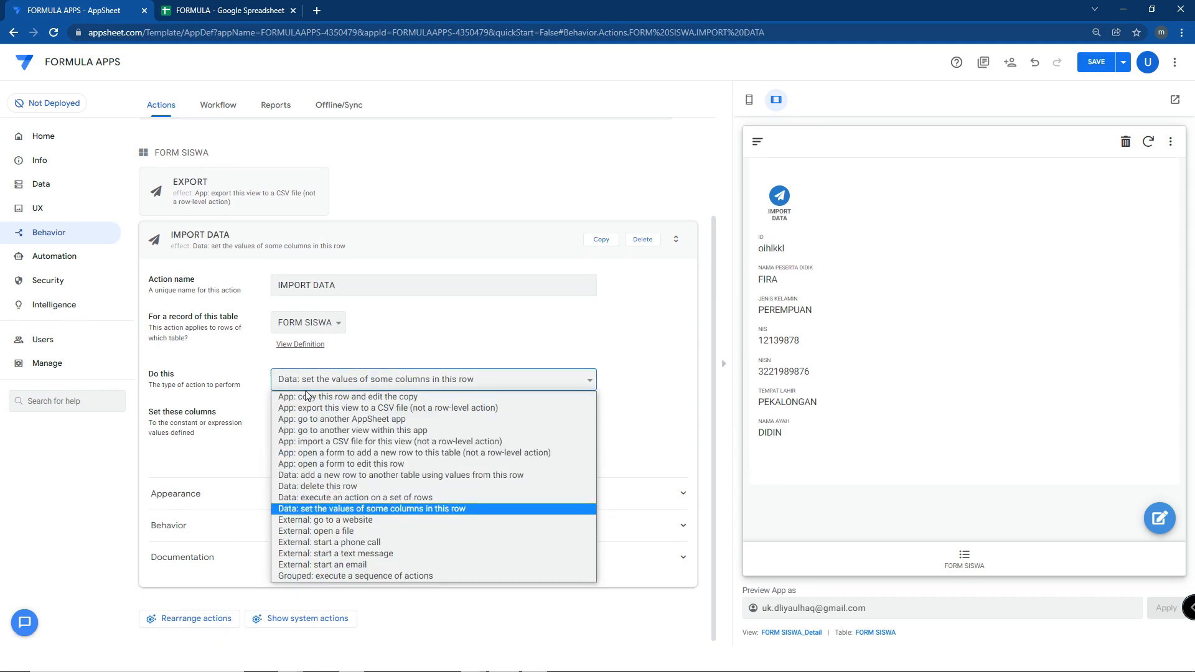
click(353, 443)
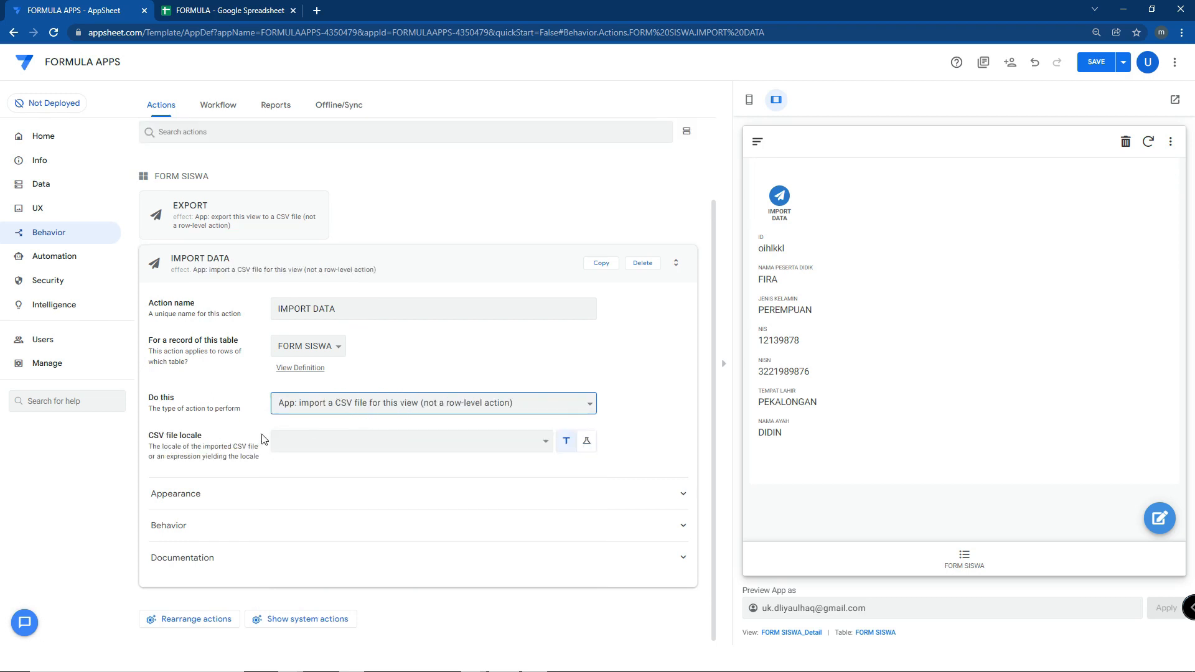
Step: Set the CSV file locale of the IMPORT DATA action to Indonesian (Indonesia)
click(543, 442)
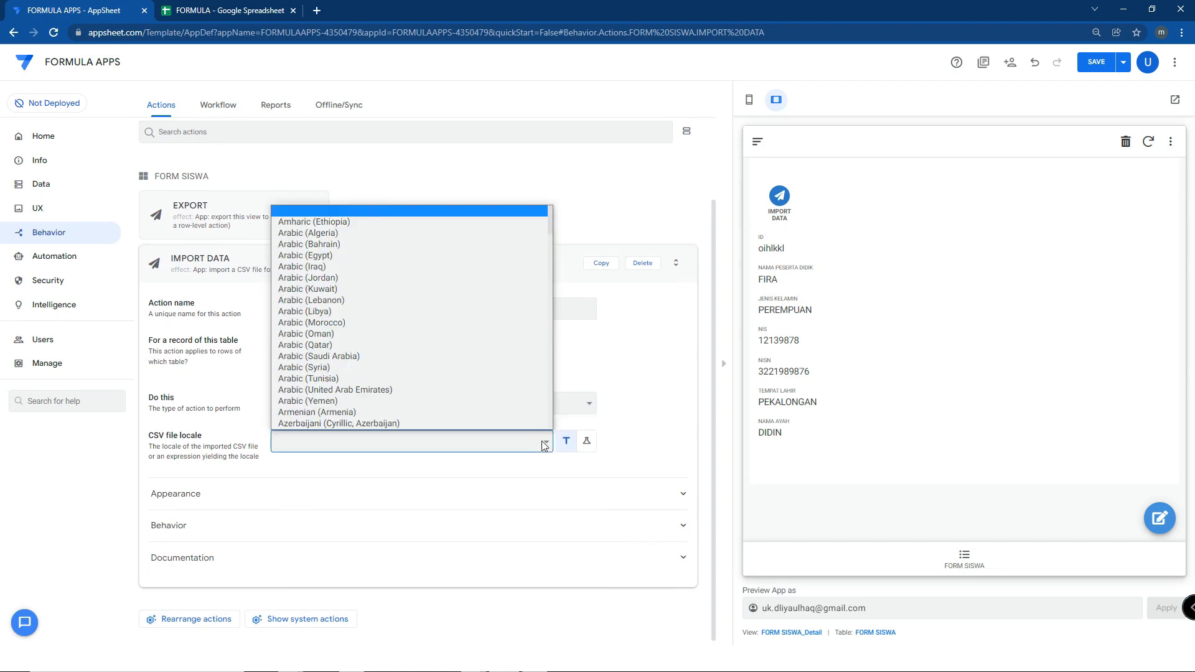
scroll(374, 351, down, 10)
scroll(373, 351, down, 5)
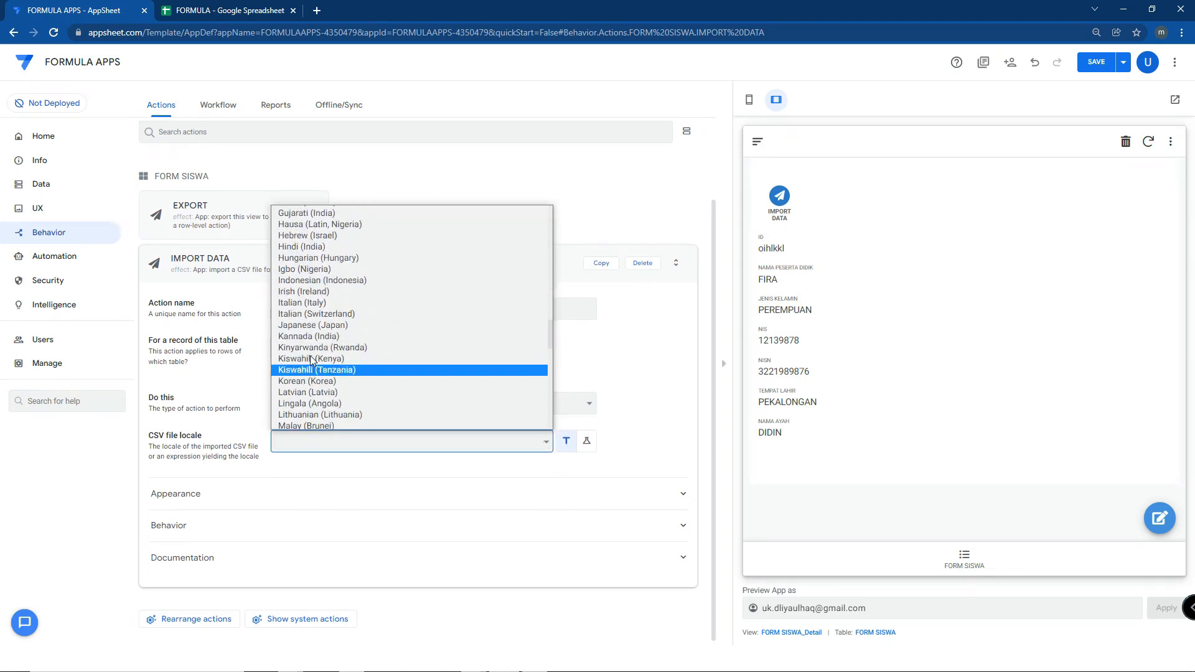
click(310, 281)
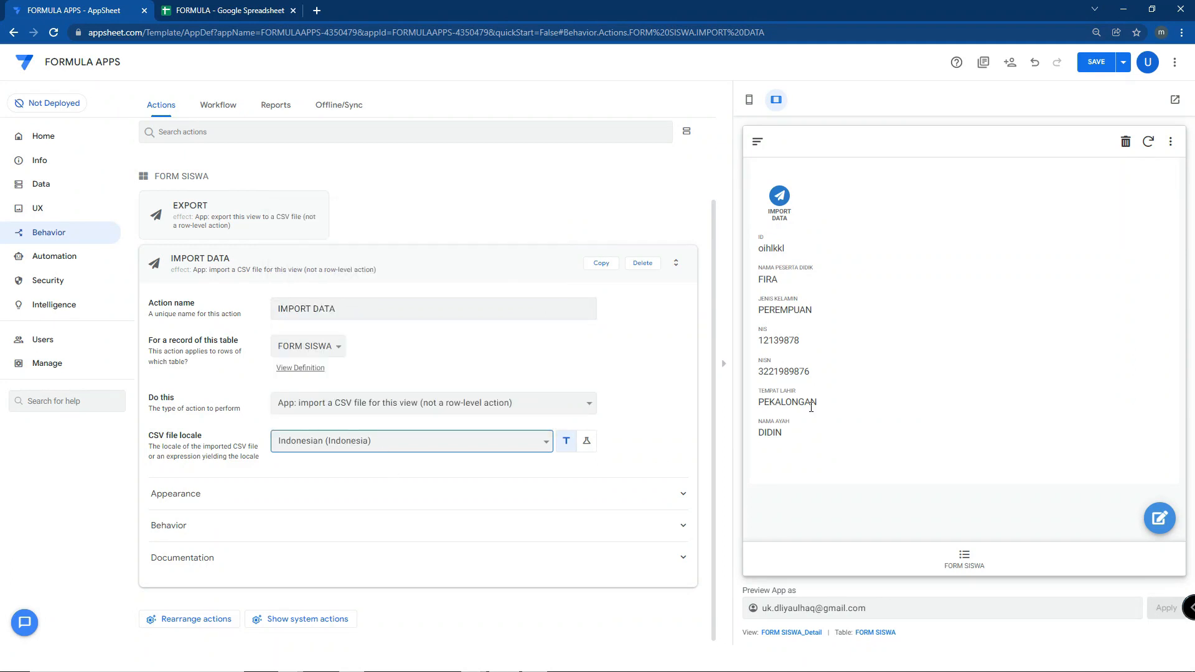
Step: Set the prominence of the IMPORT DATA action to Display overlay in its appearance settings
click(368, 503)
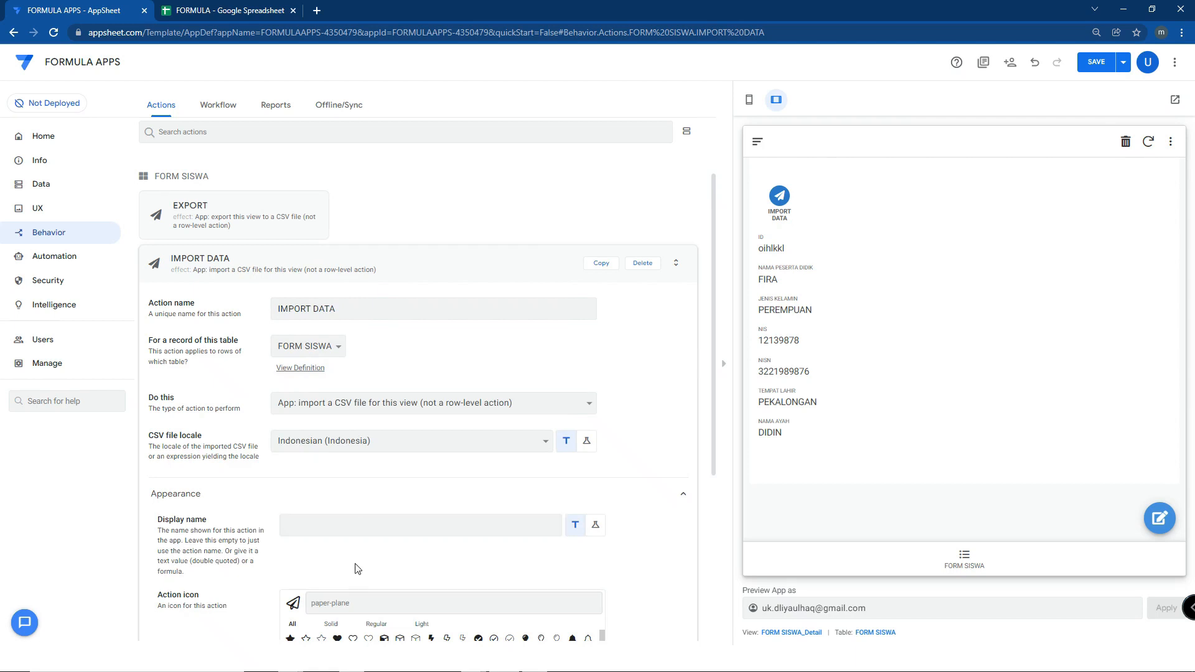
scroll(358, 571, down, 3)
click(334, 563)
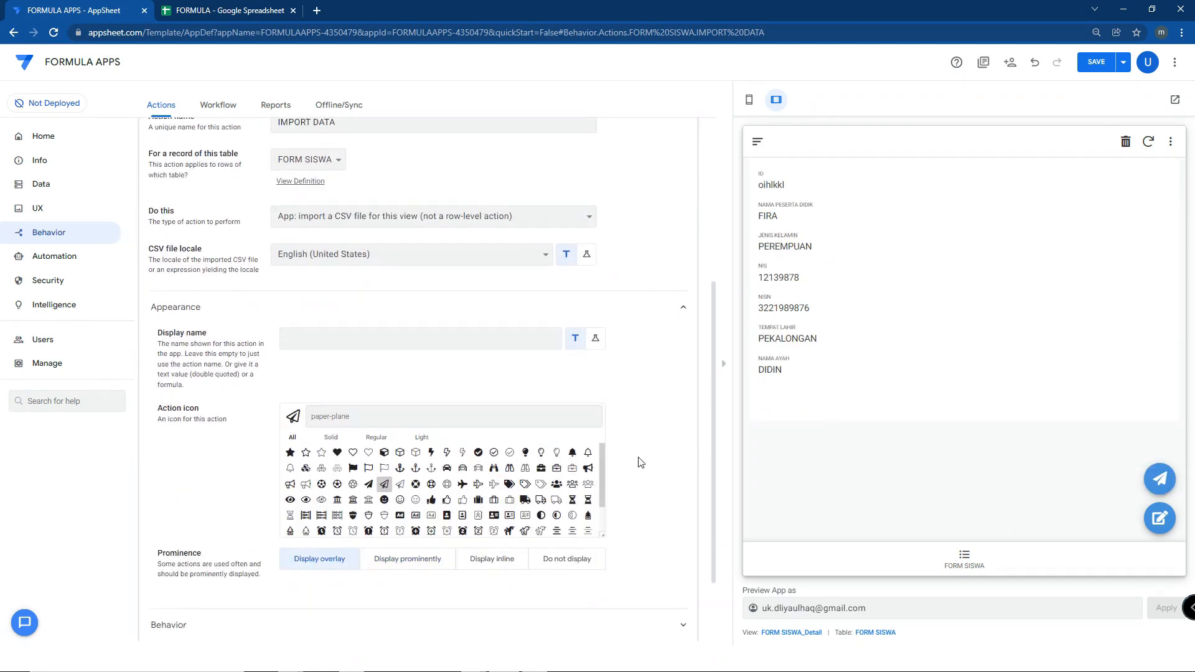
Step: Search the action icons for "impo" and give IMPORT DATA the solid file icon with an up arrow
scroll(576, 472, up, 1)
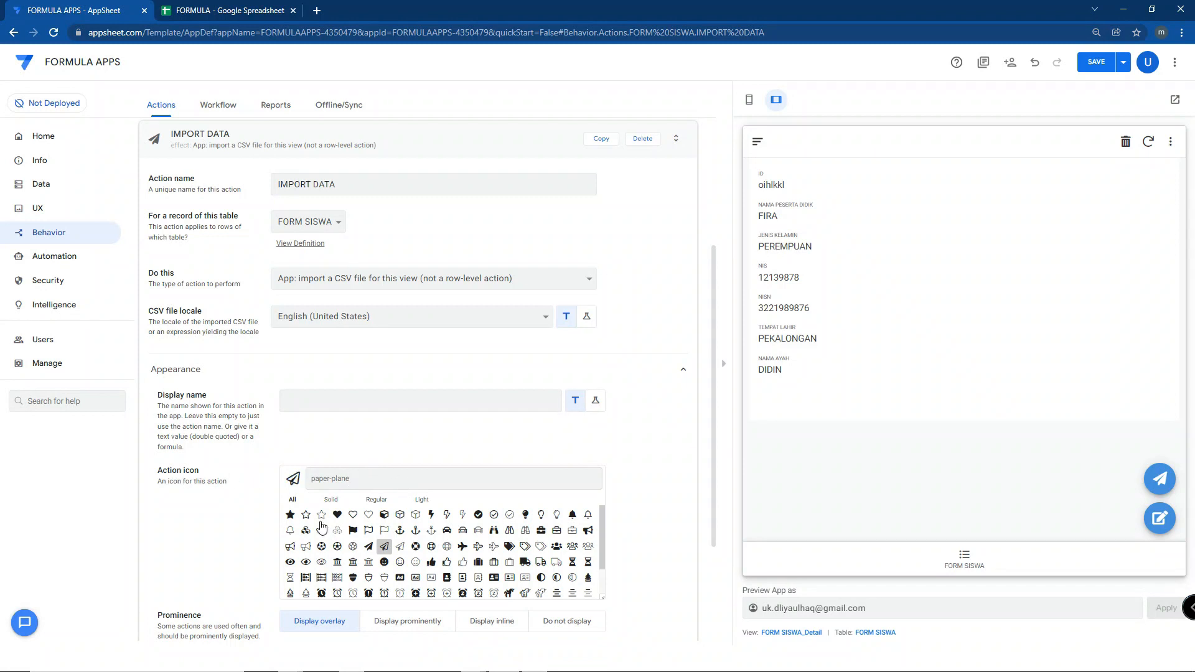
click(420, 482)
text(impo)
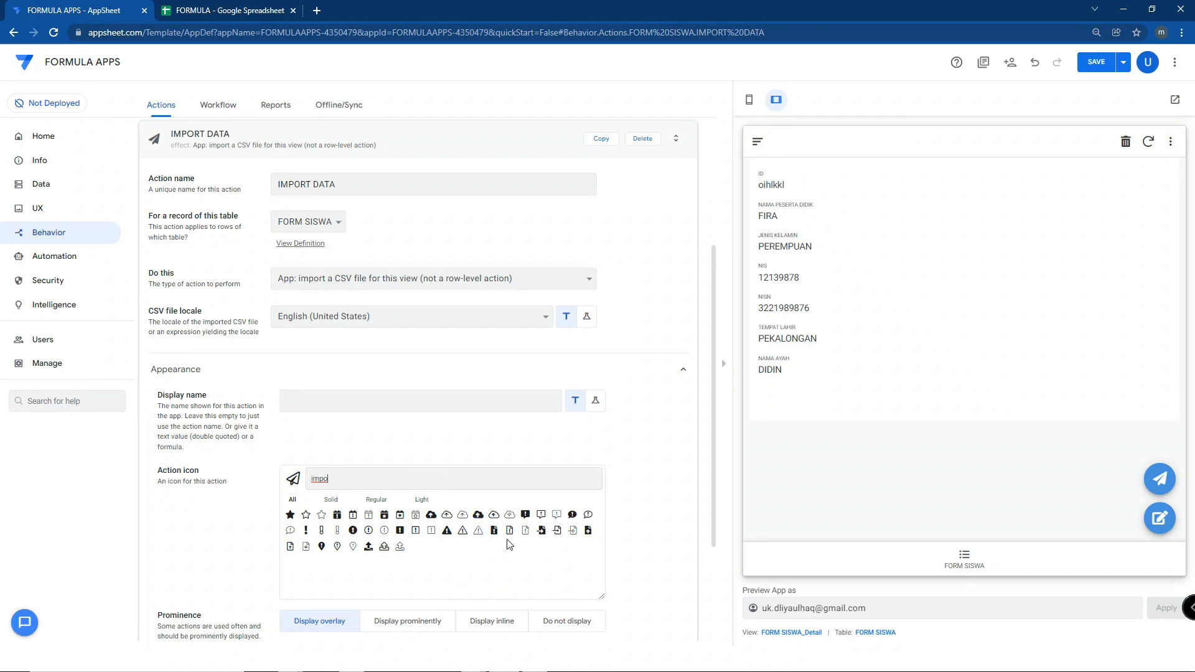
click(384, 547)
click(587, 531)
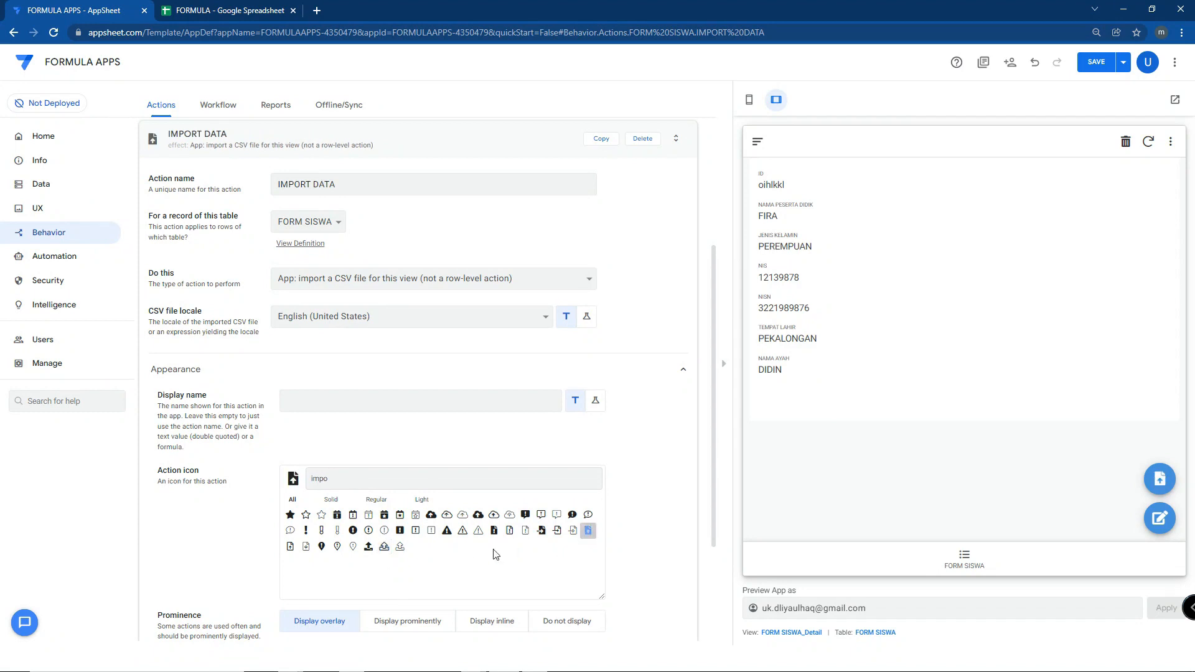
Step: Save the app and open the FORM SISWA view in the preview
click(1106, 62)
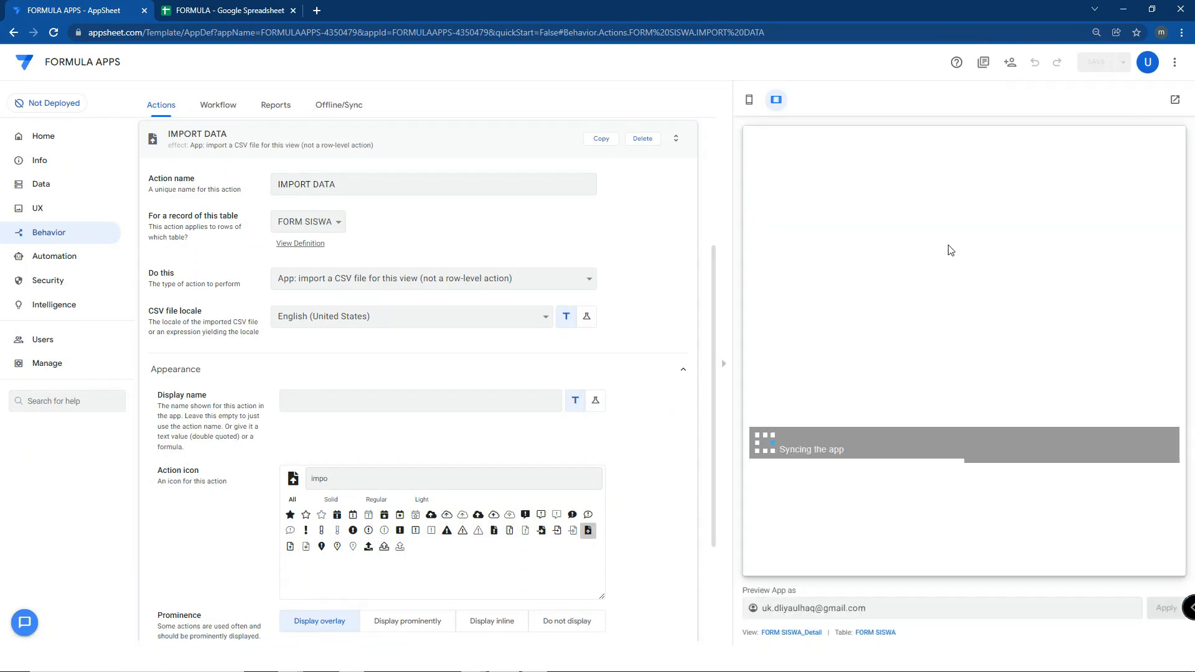
click(975, 564)
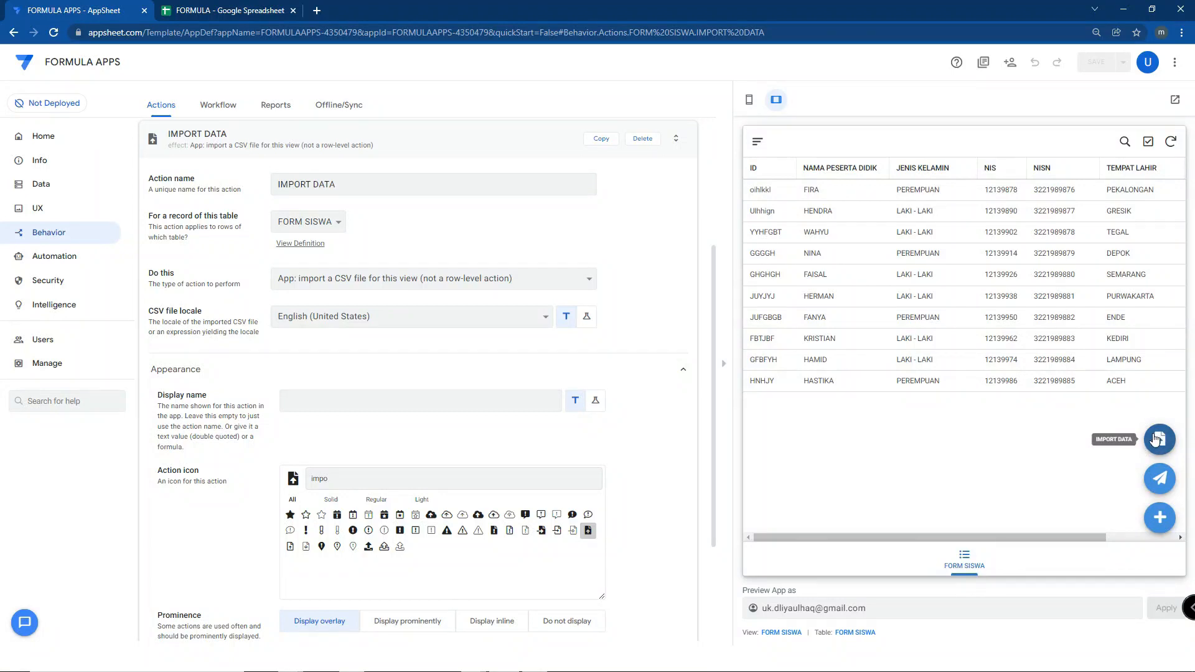
Step: Set the CSV file locale of the IMPORT DATA action to Indonesian (Indonesia) and save the app
drag(150, 318, 208, 317)
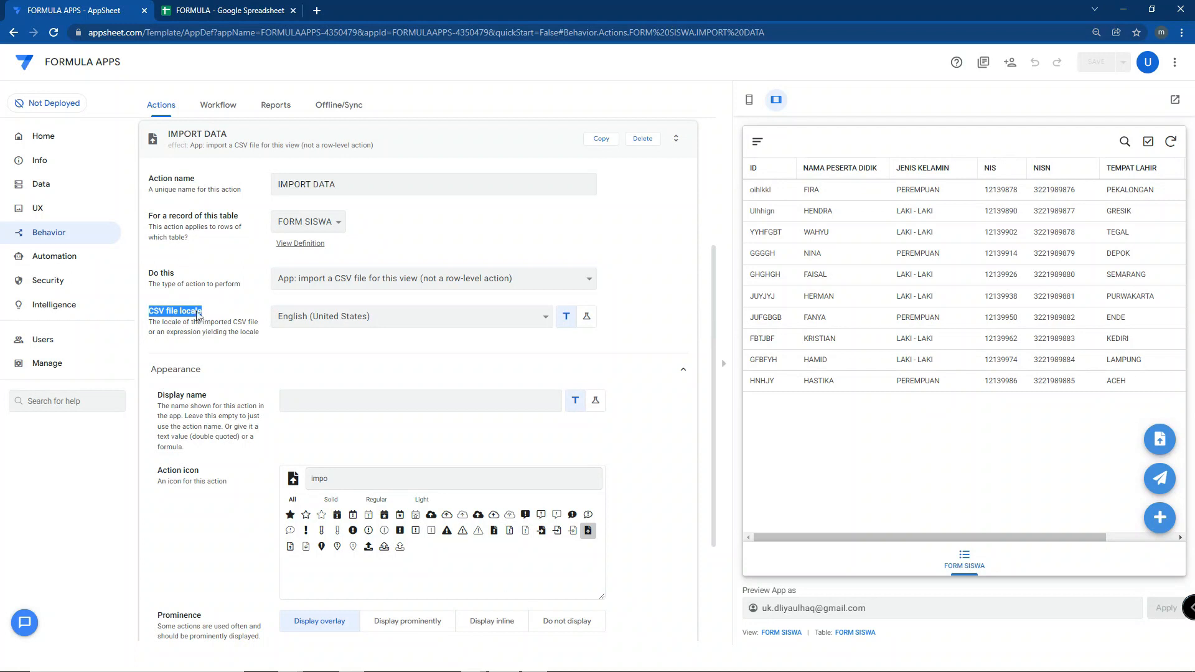
click(322, 318)
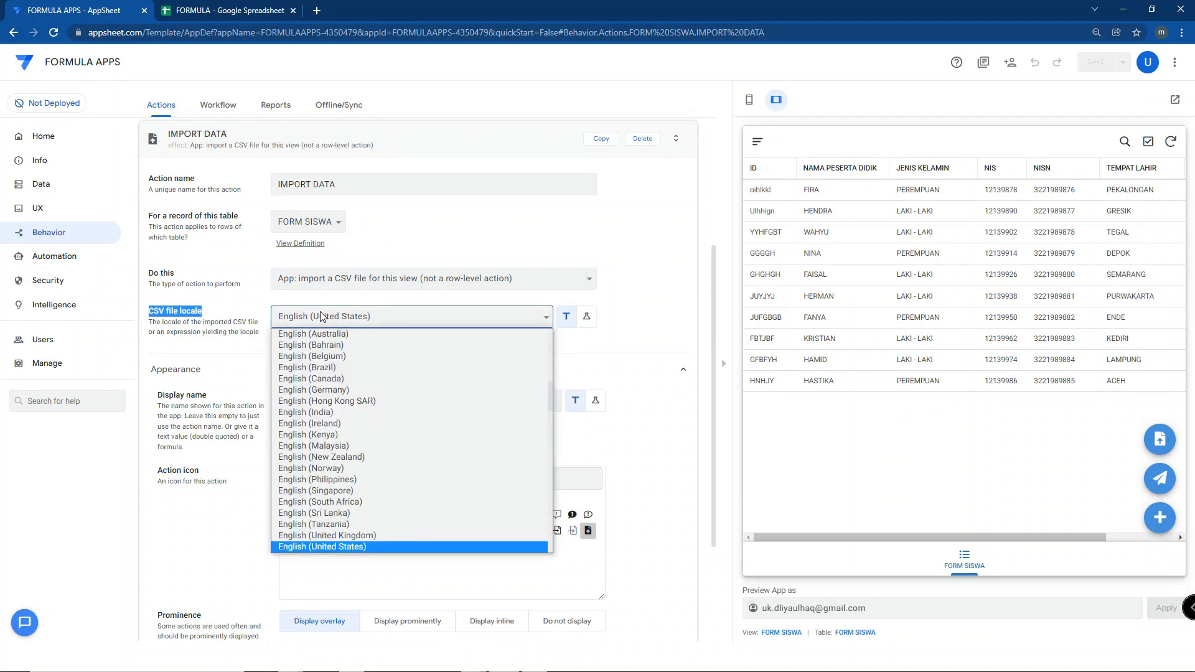
scroll(303, 512, down, 8)
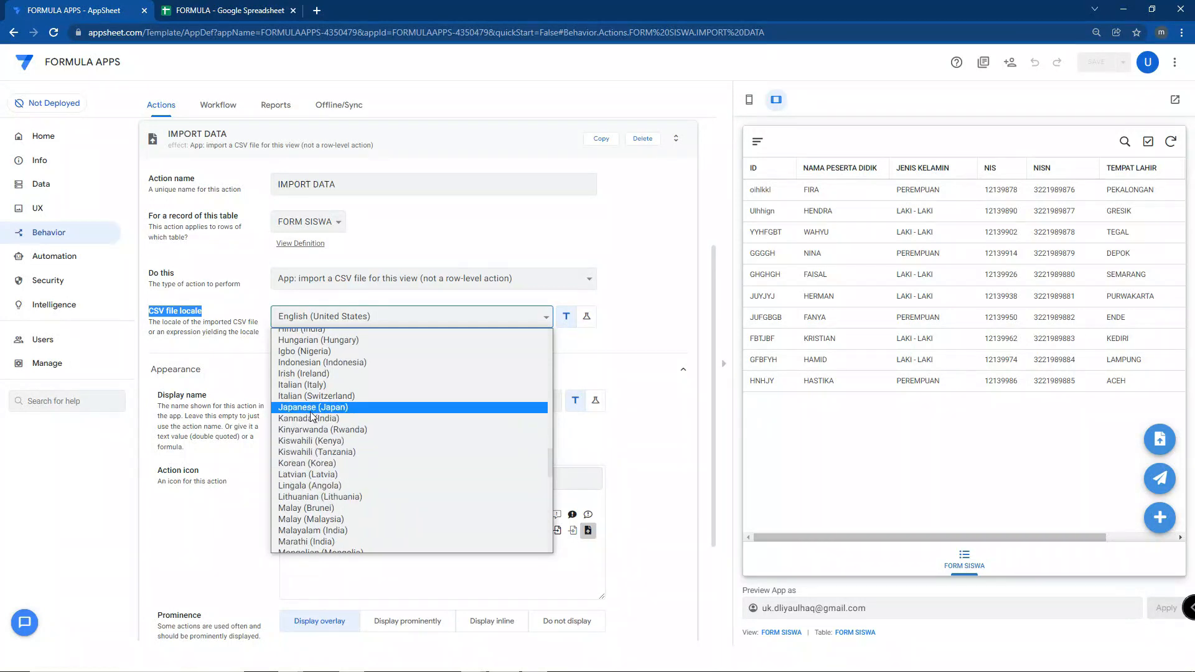
click(318, 363)
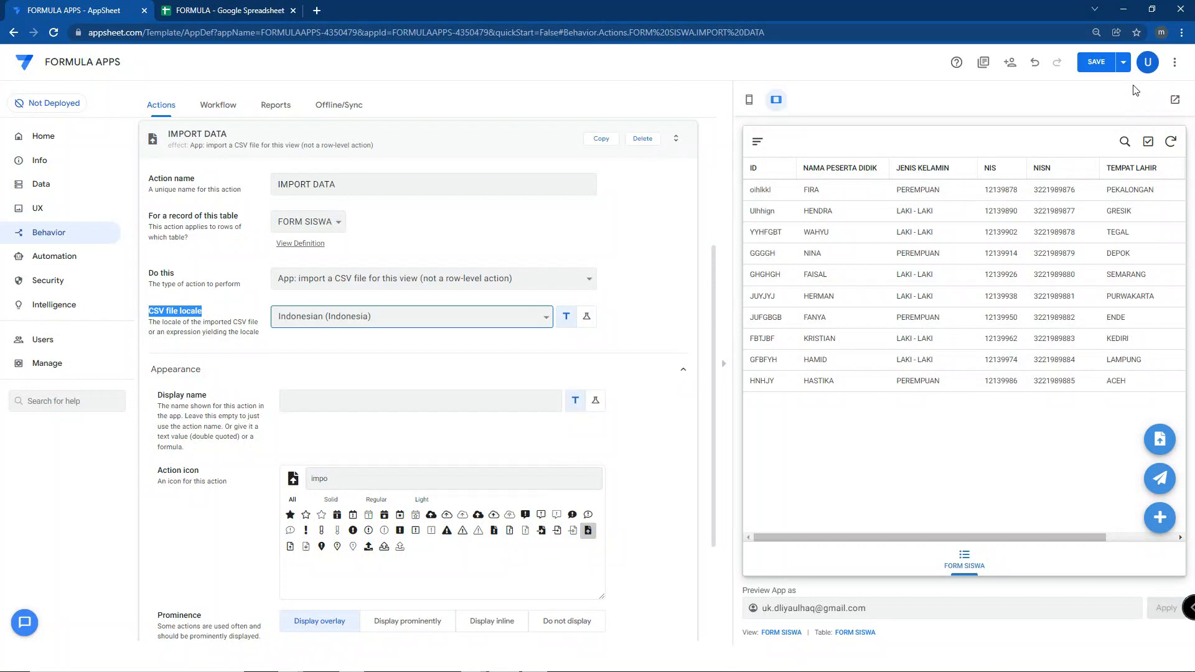
click(1096, 62)
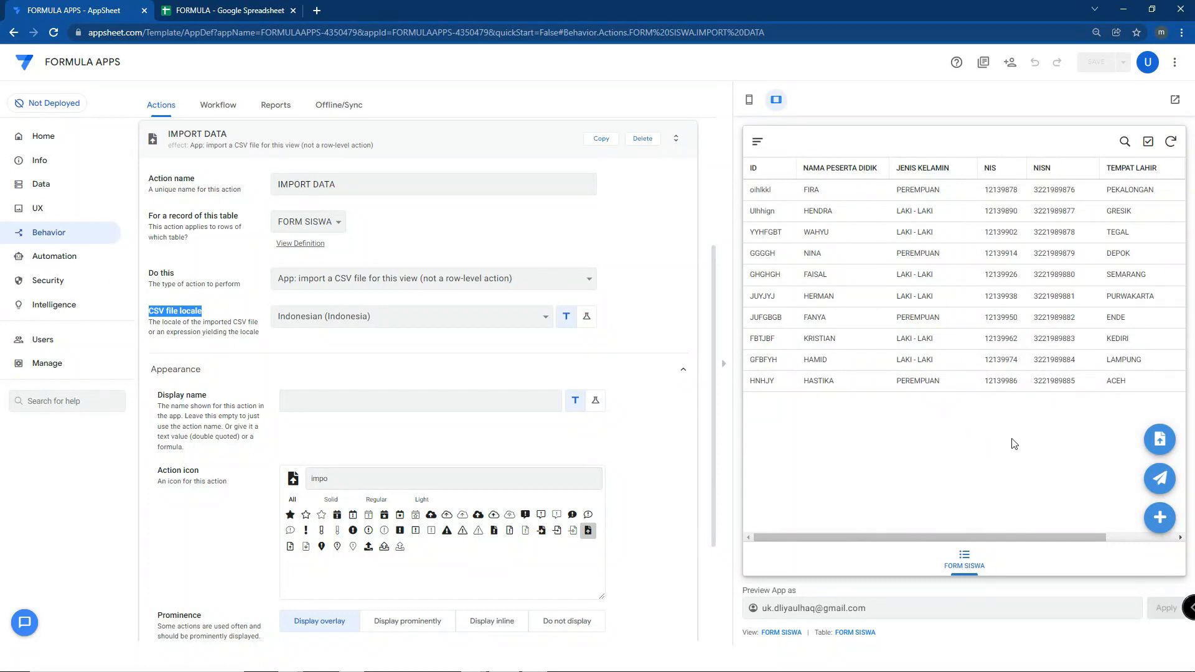
Step: Run IMPORT DATA in the preview with the DATA BASE CSV file from the Desktop and close the import dialogs
click(1162, 440)
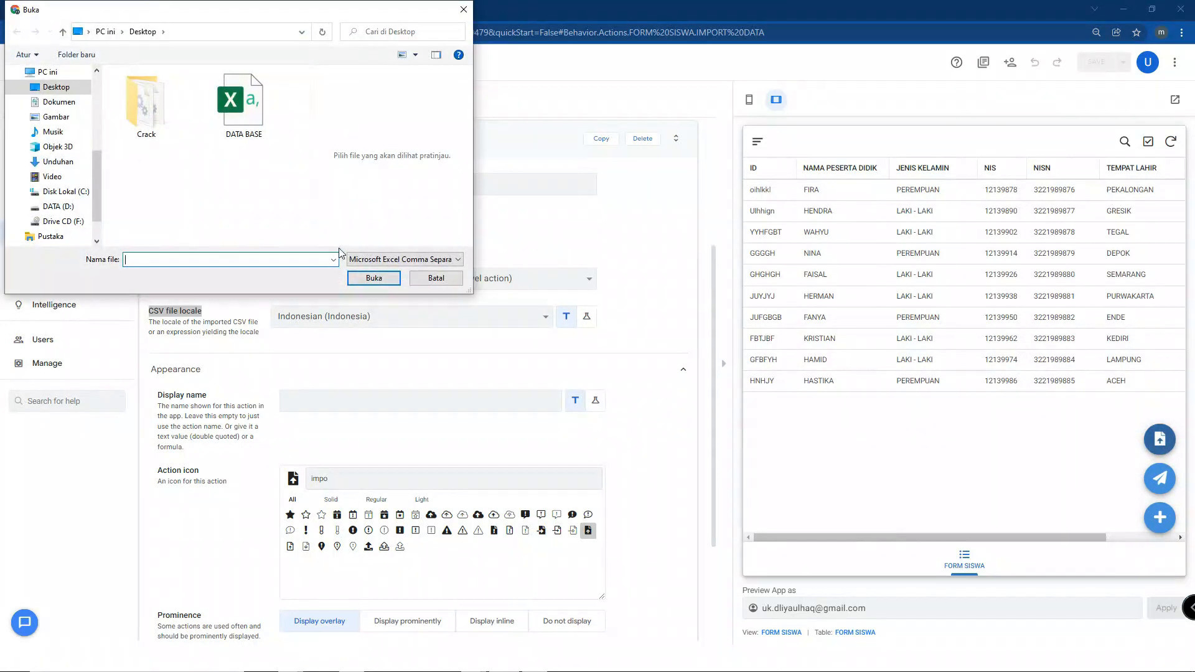
click(234, 122)
click(373, 279)
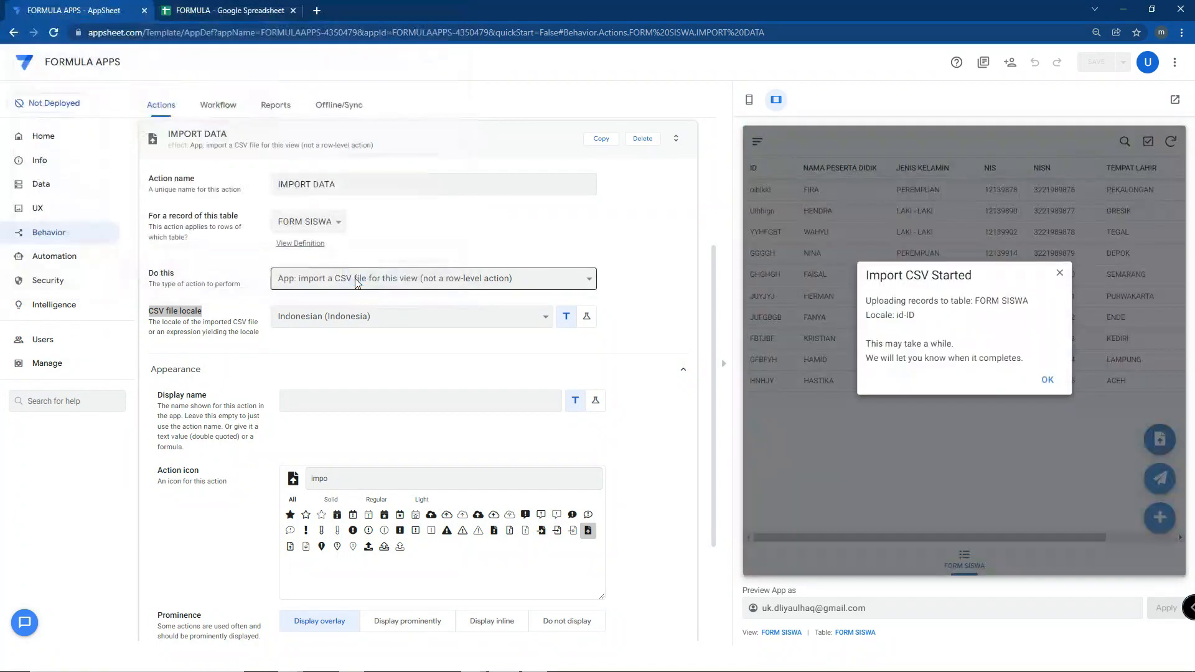
click(1043, 387)
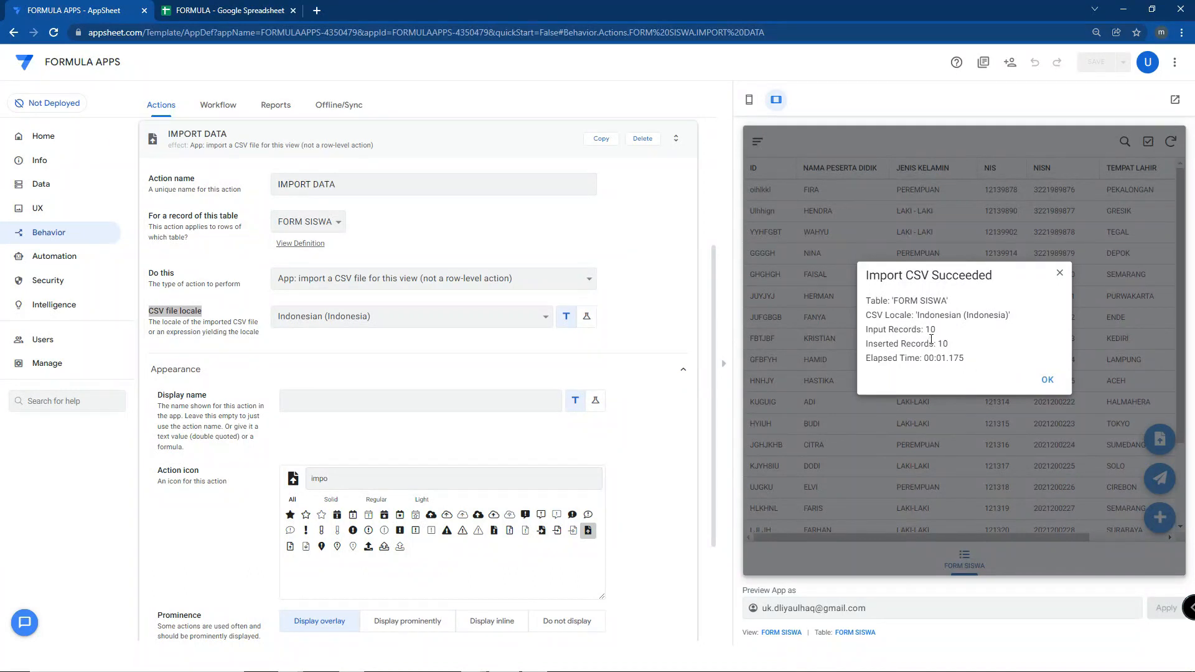
drag(928, 331, 938, 335)
click(1048, 380)
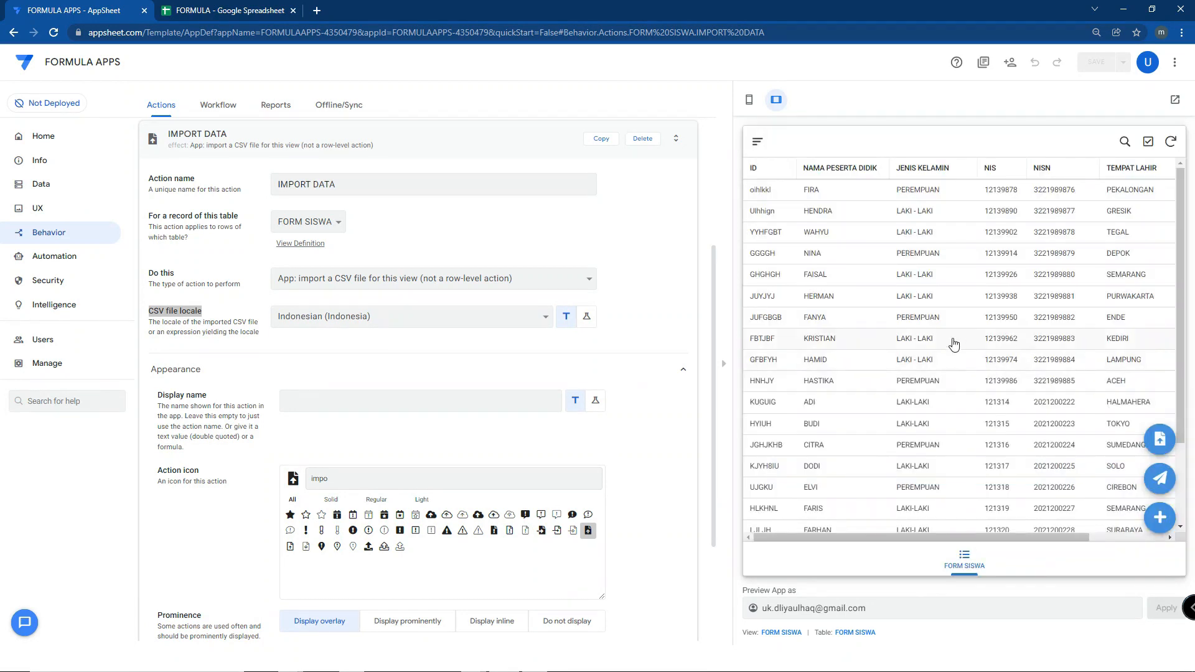
Step: Examine the imported student records in the FORM SISWA preview and in rows 12 to 21 of the FORMULA Google spreadsheet
scroll(950, 342, down, 3)
drag(968, 536, 889, 522)
scroll(902, 328, up, 3)
scroll(854, 448, down, 5)
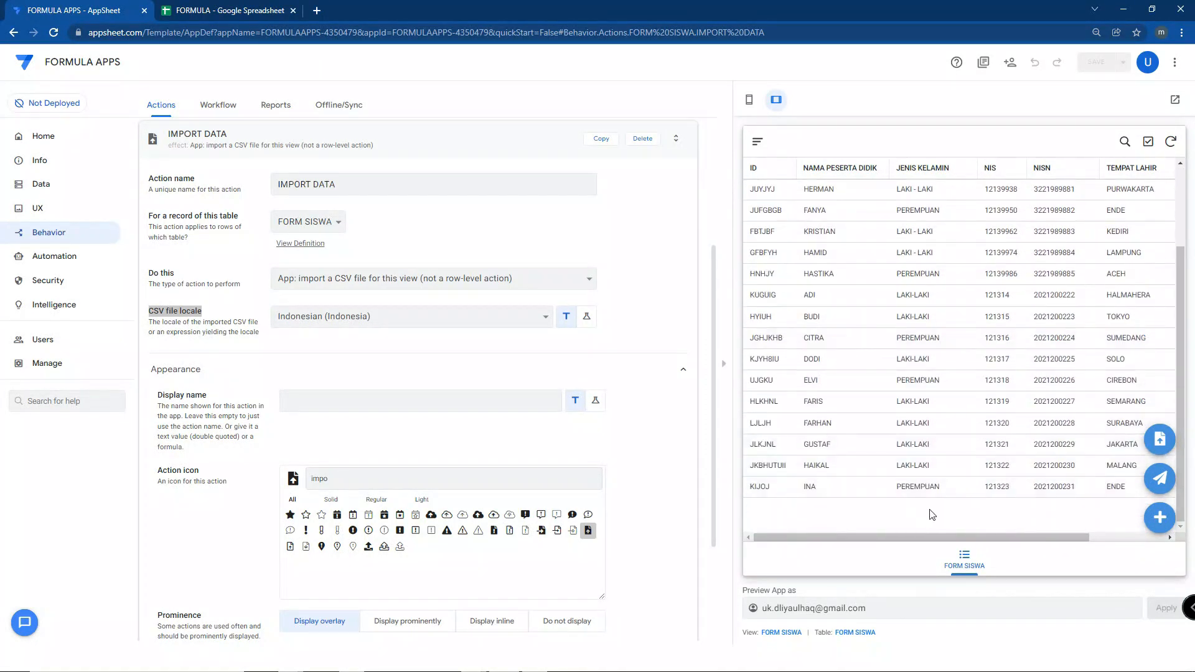
drag(1073, 539, 867, 540)
click(254, 5)
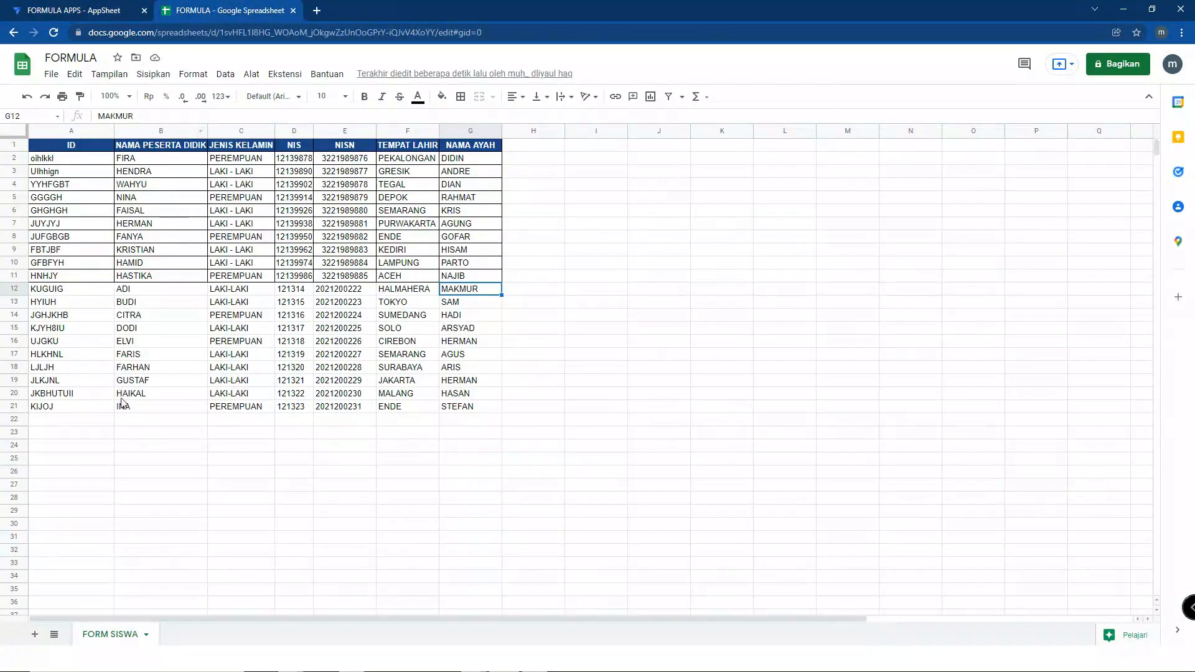
drag(55, 292, 453, 405)
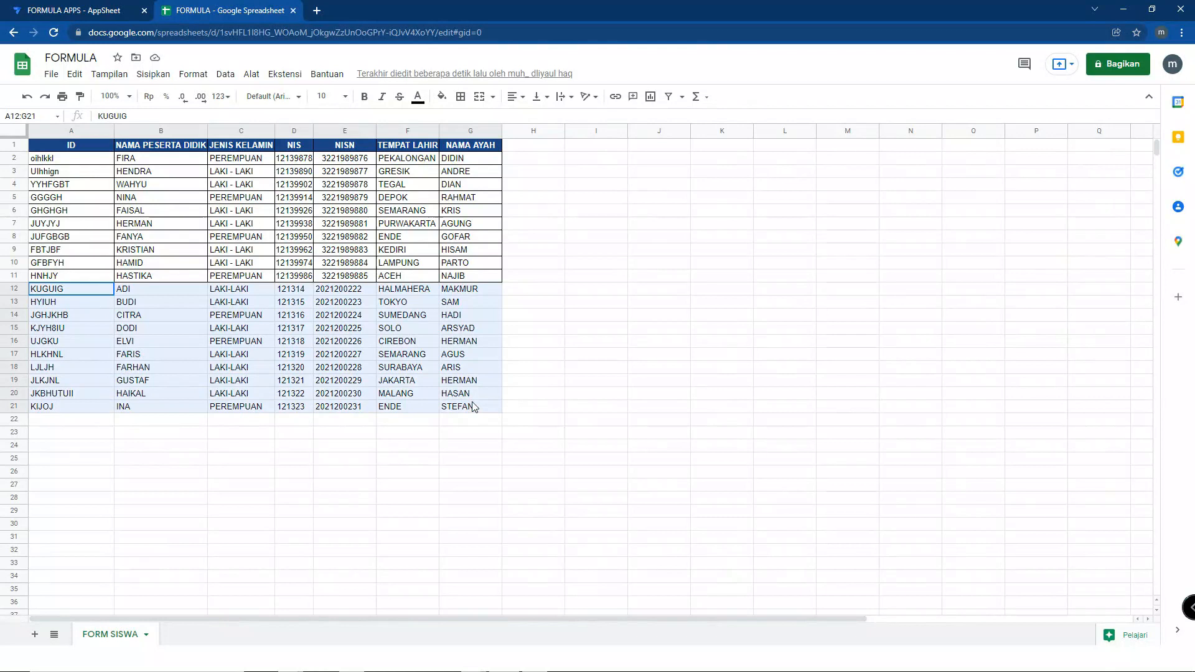
click(109, 8)
drag(1074, 536, 962, 543)
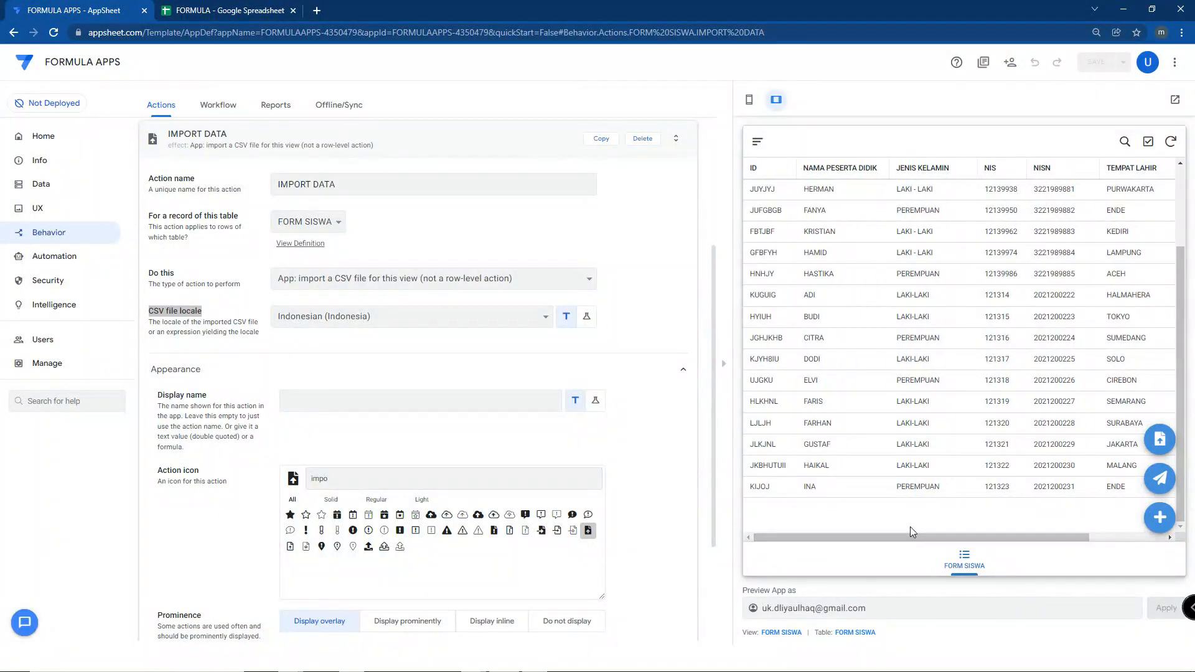
Step: Export the FORM SISWA view to CSV, then open the file in Excel and fit the NISN and TEMPAT LAHIR columns to their contents
click(1162, 482)
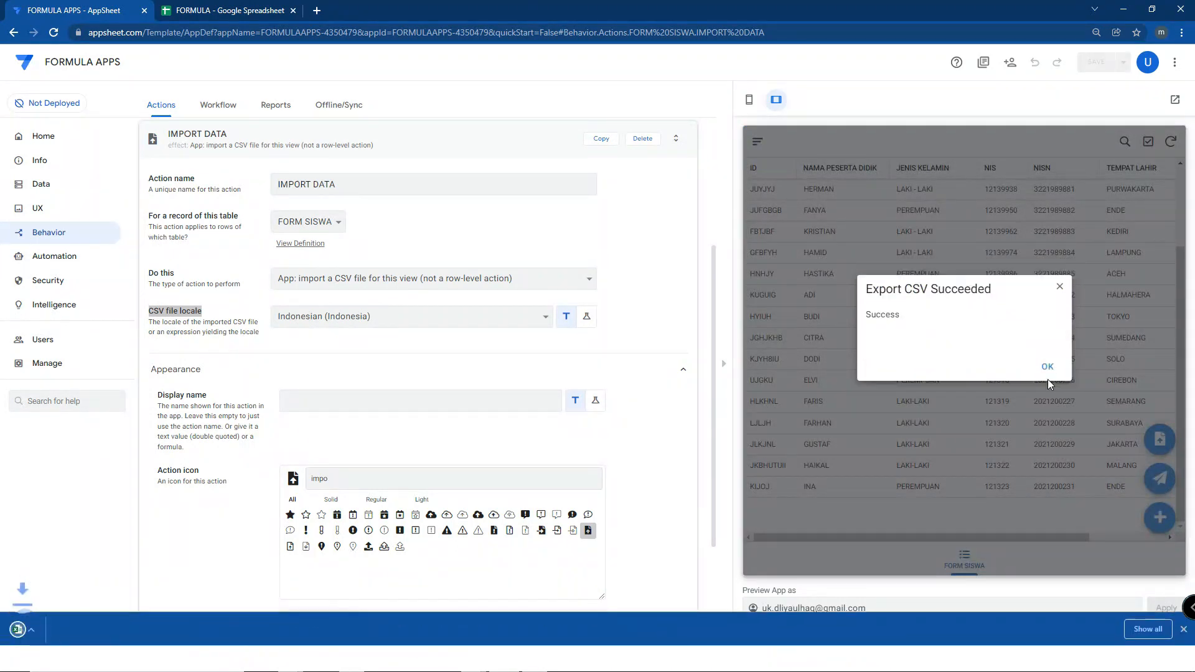
click(88, 630)
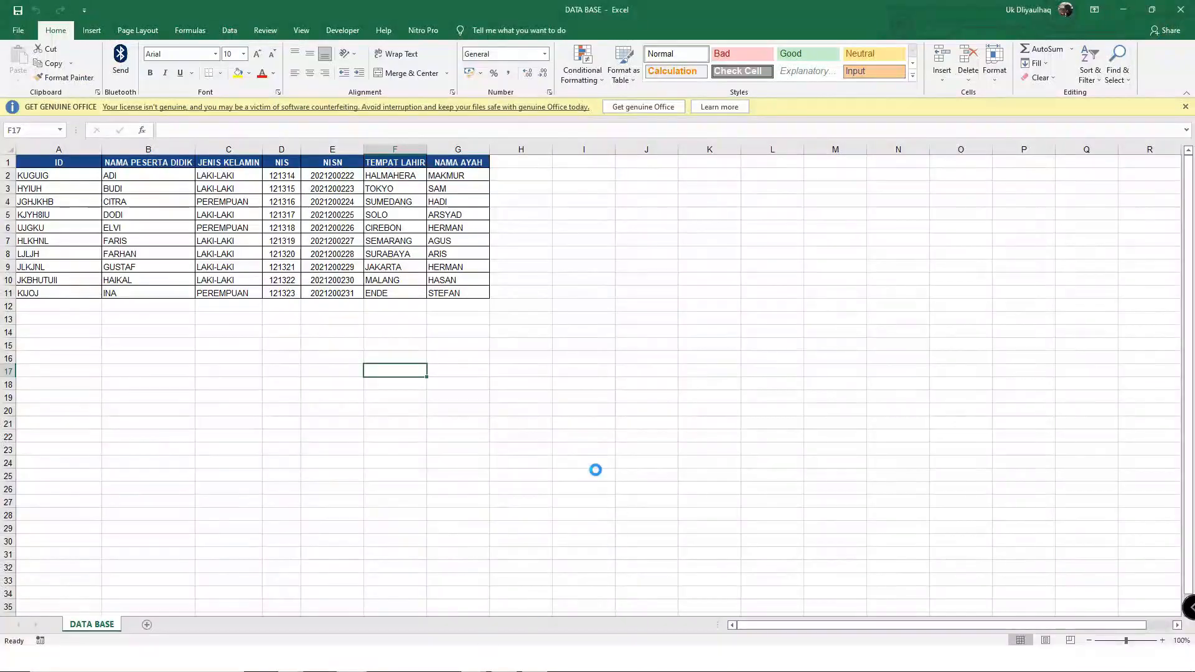
click(284, 399)
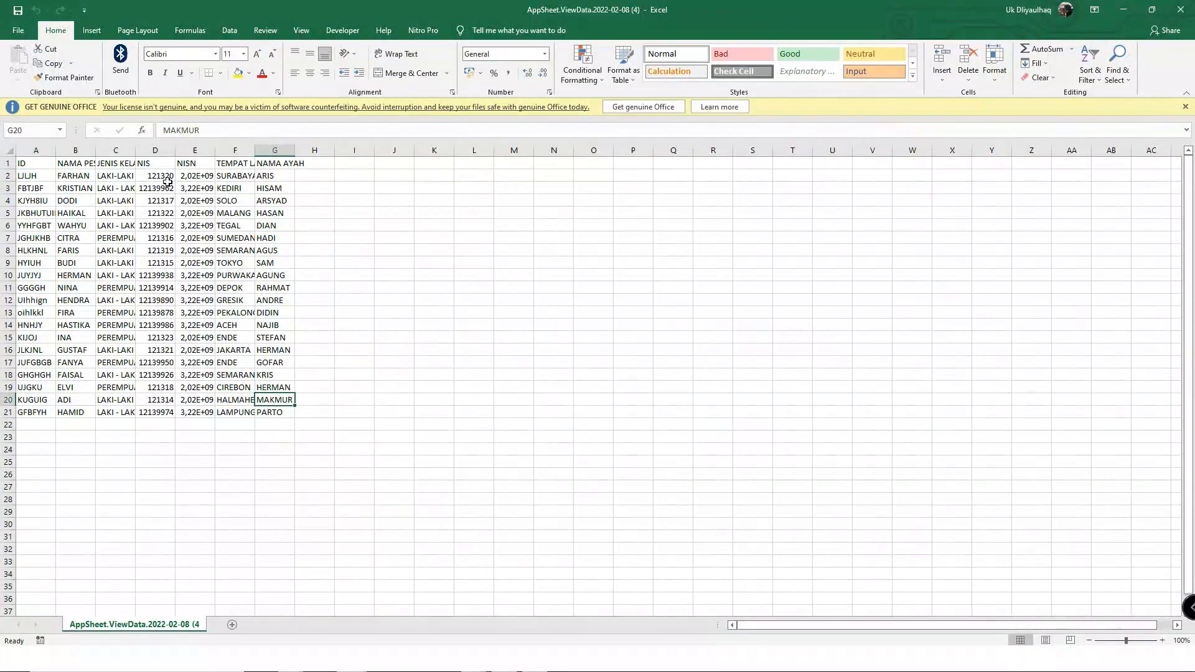
double_click(215, 150)
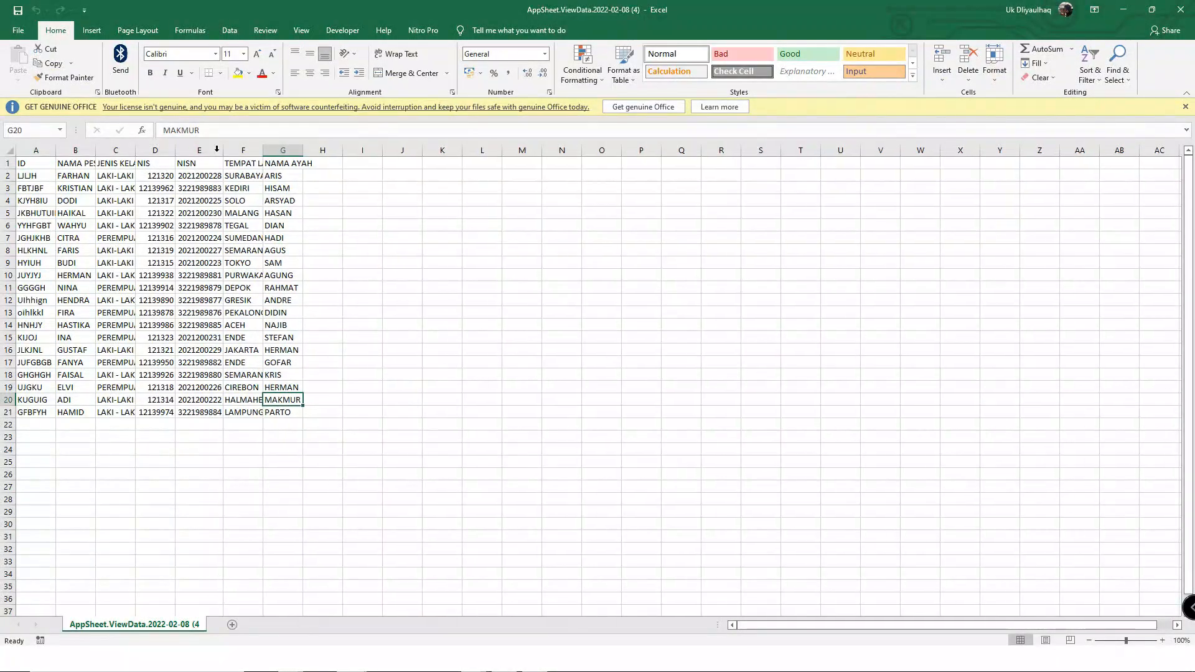
double_click(263, 150)
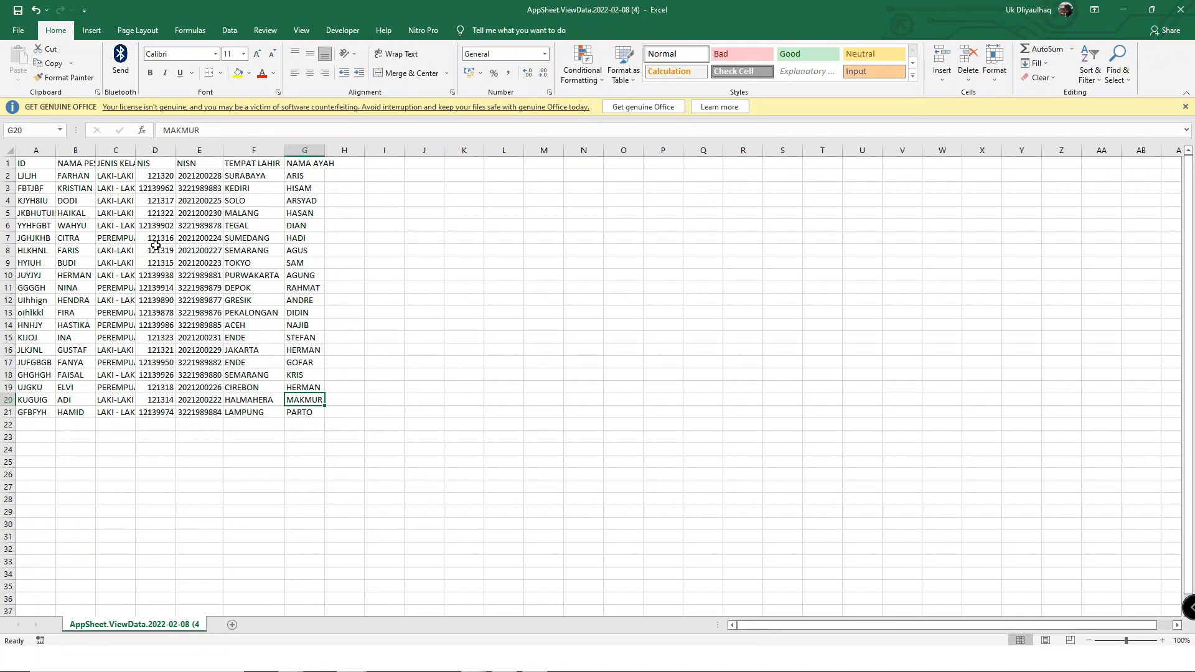
Step: Save the exported data in the Documents folder as an Excel Workbook named DATA BASE ALL
click(18, 31)
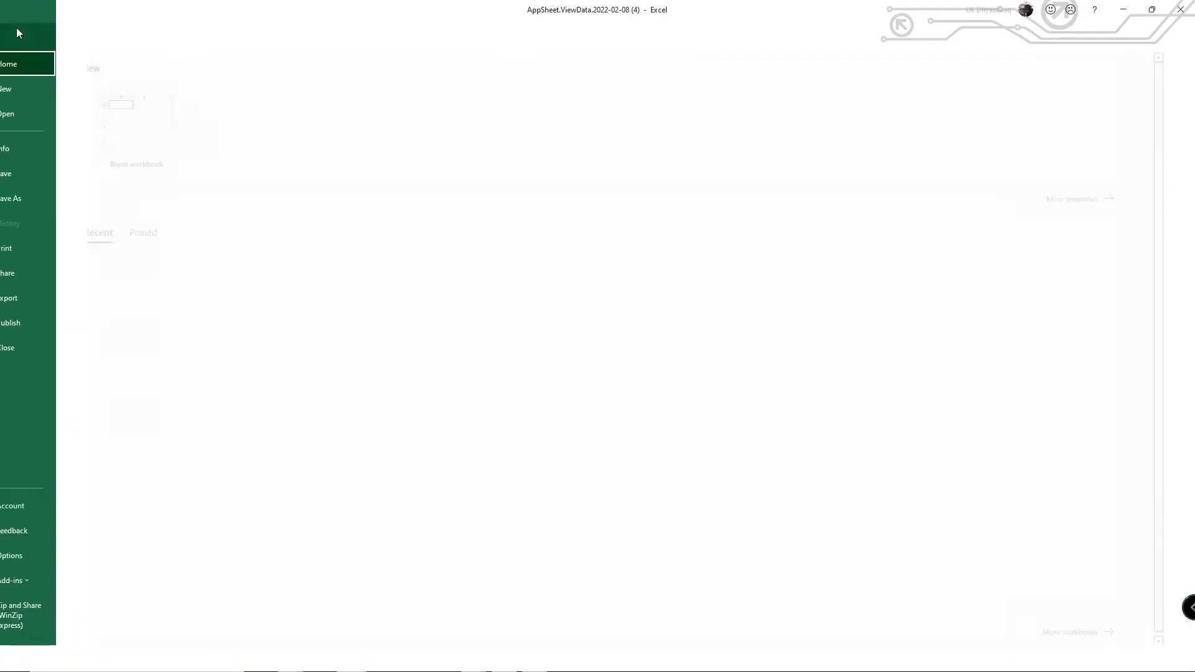
click(45, 198)
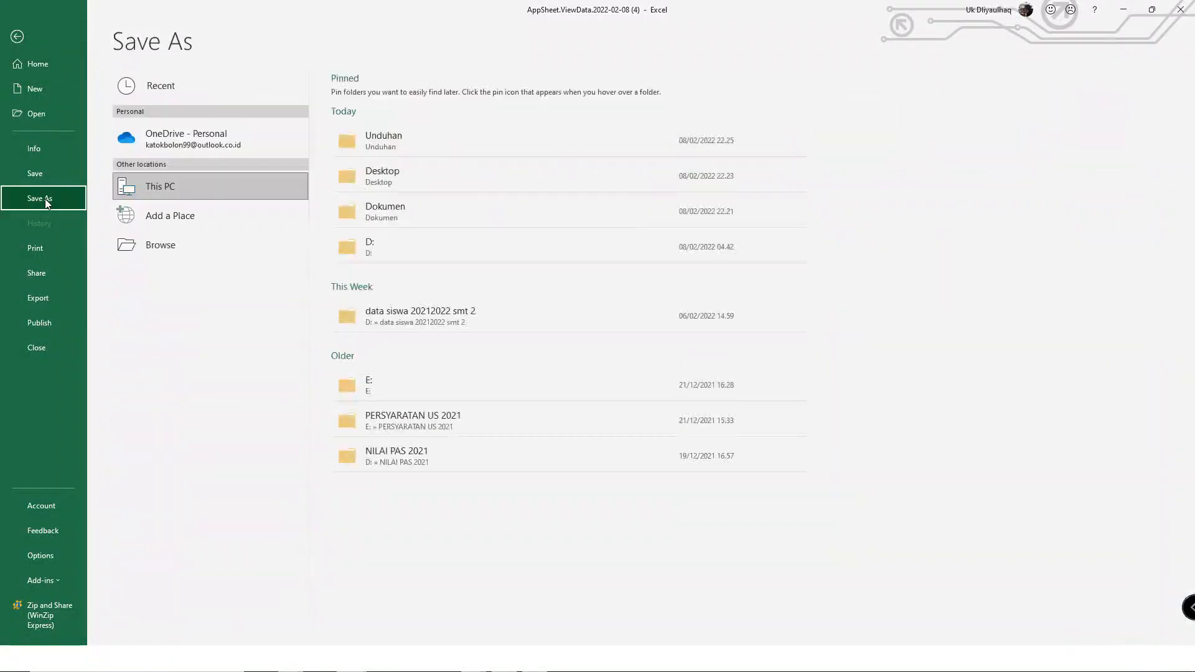
click(378, 209)
click(163, 229)
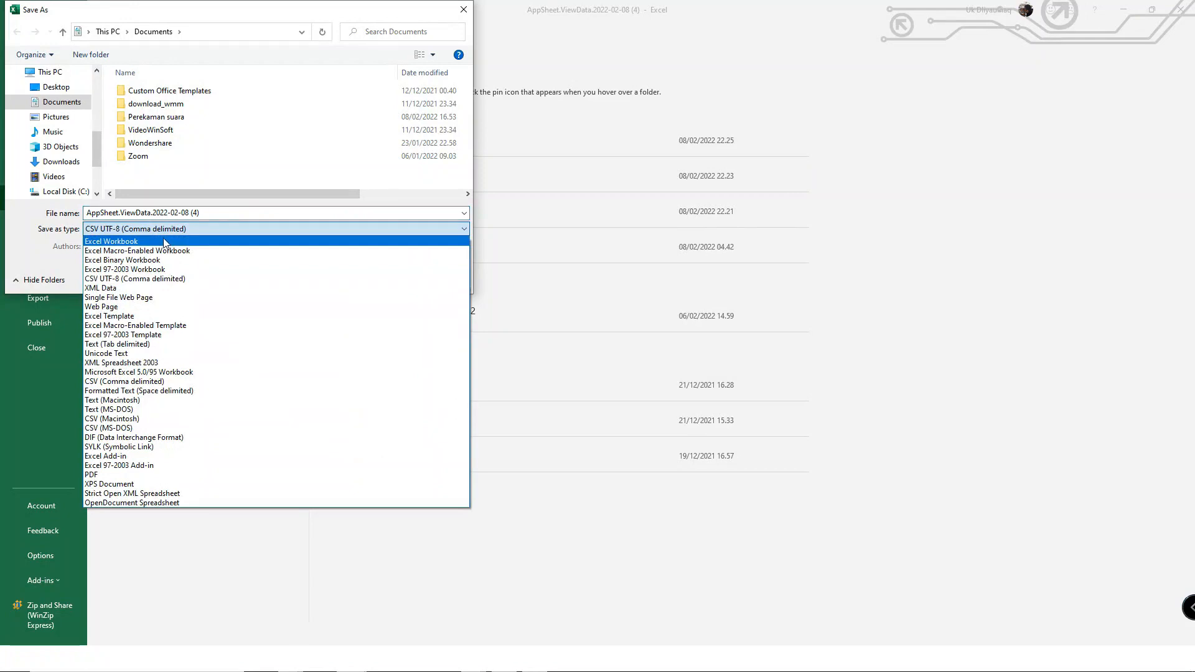
click(155, 247)
click(108, 213)
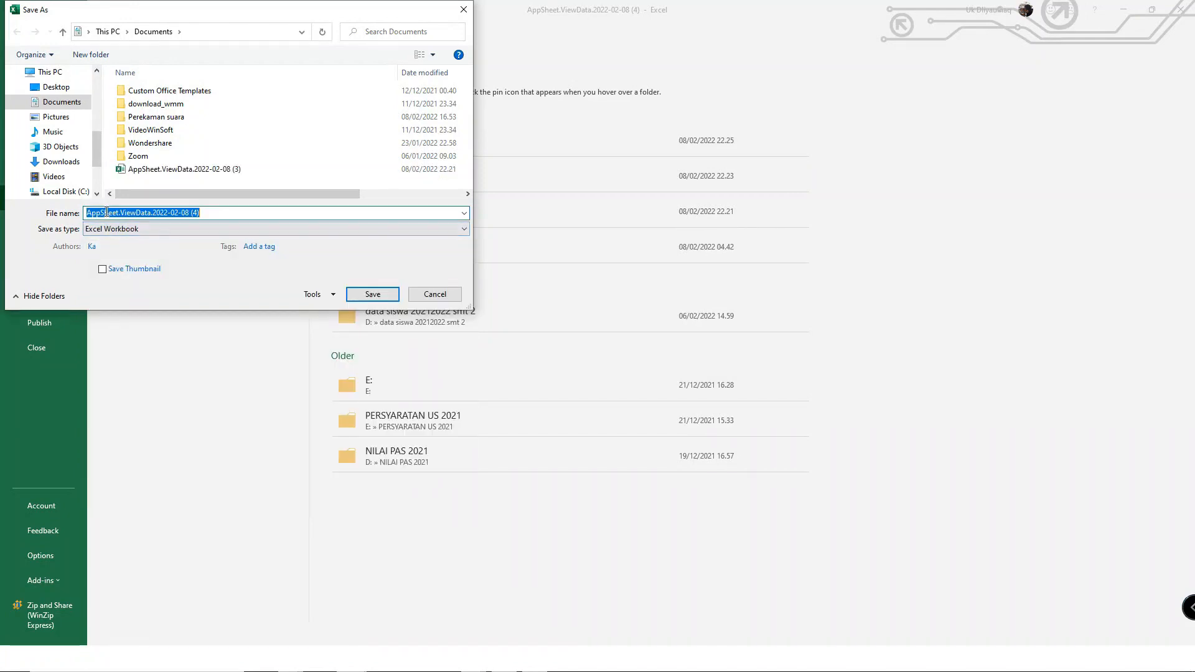
text(DATA BASE ALL)
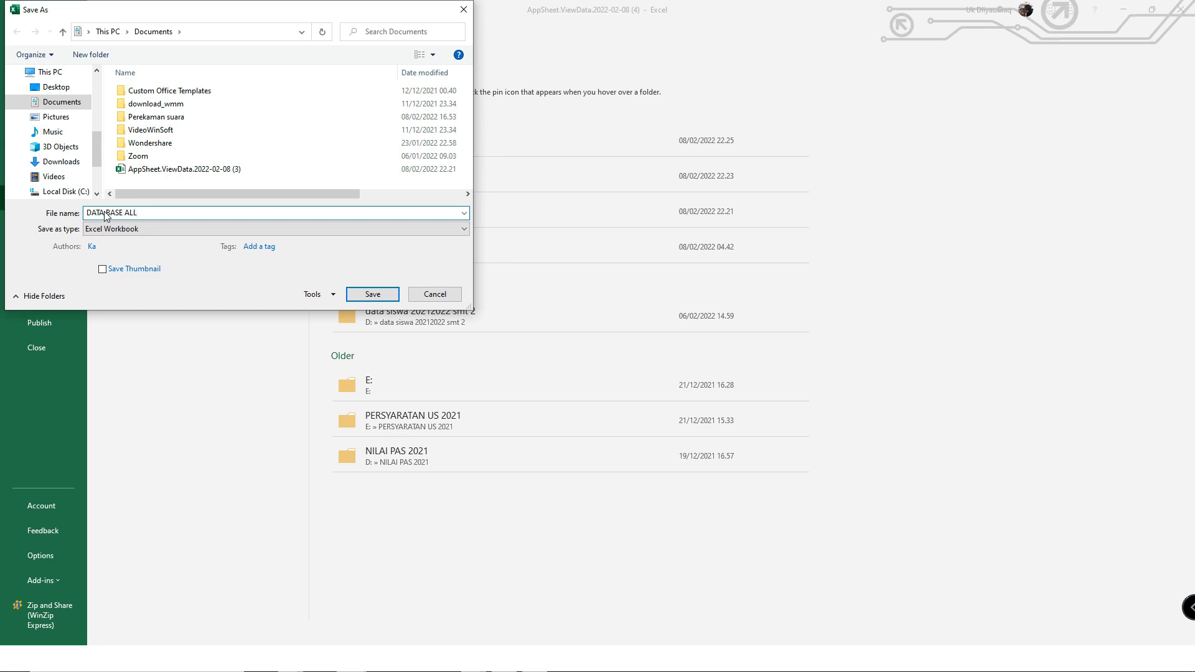
click(361, 297)
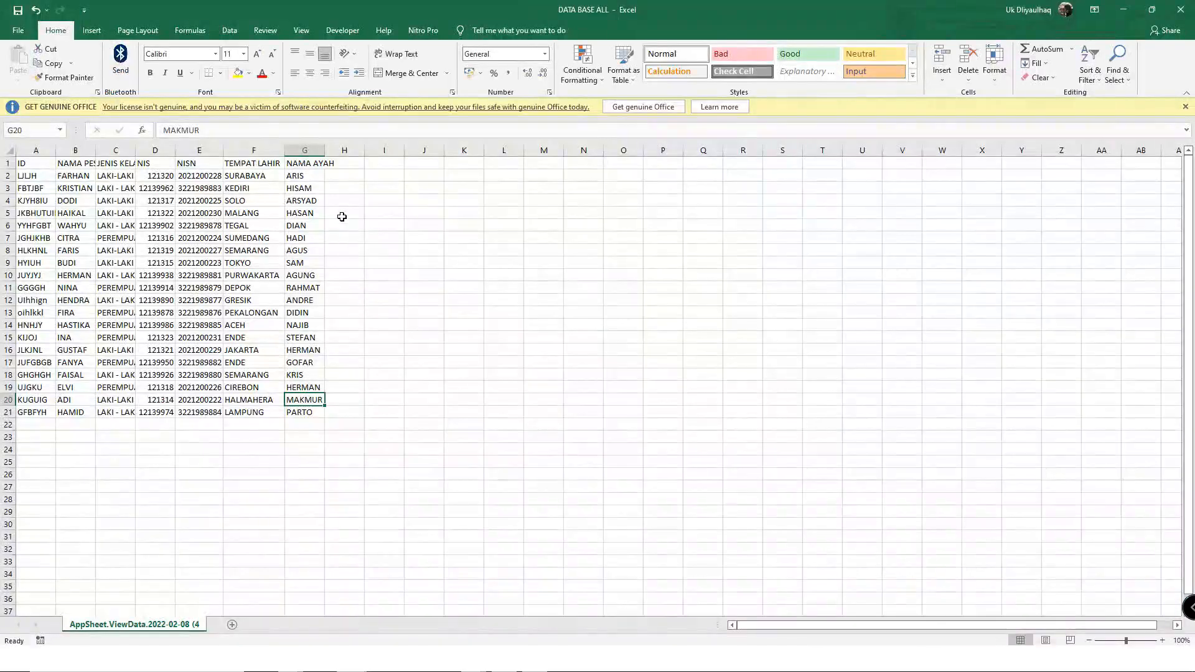
Step: Return to AppSheet in the browser, close the export dialog and look over the FORM SISWA records
click(302, 496)
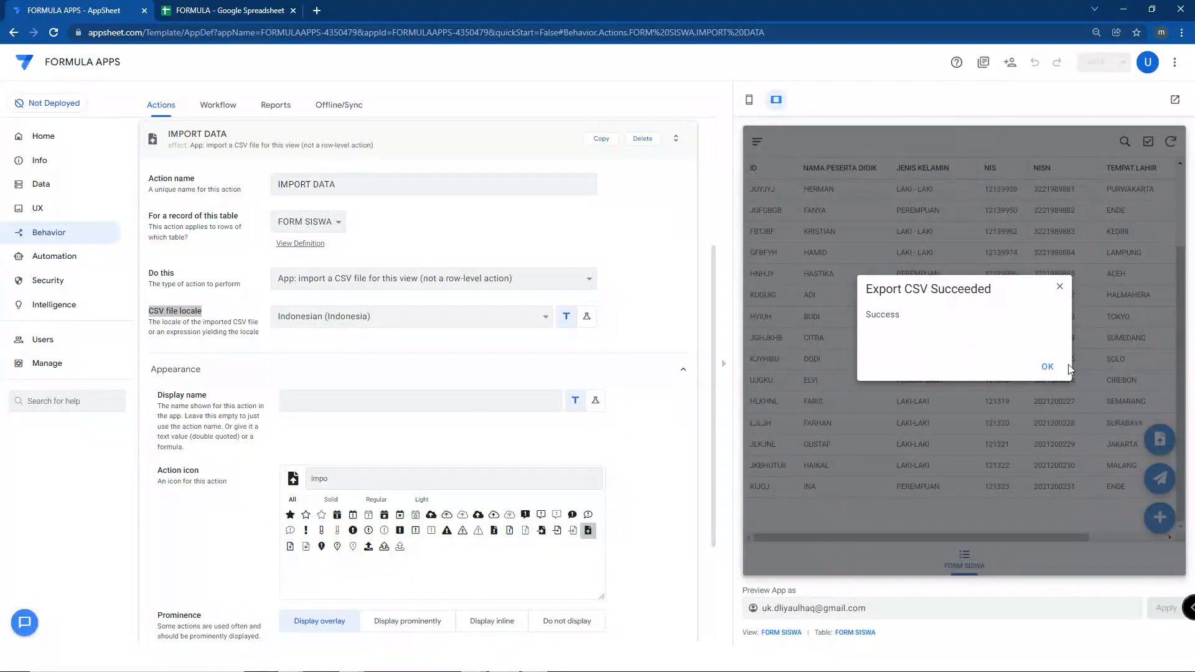
click(1059, 373)
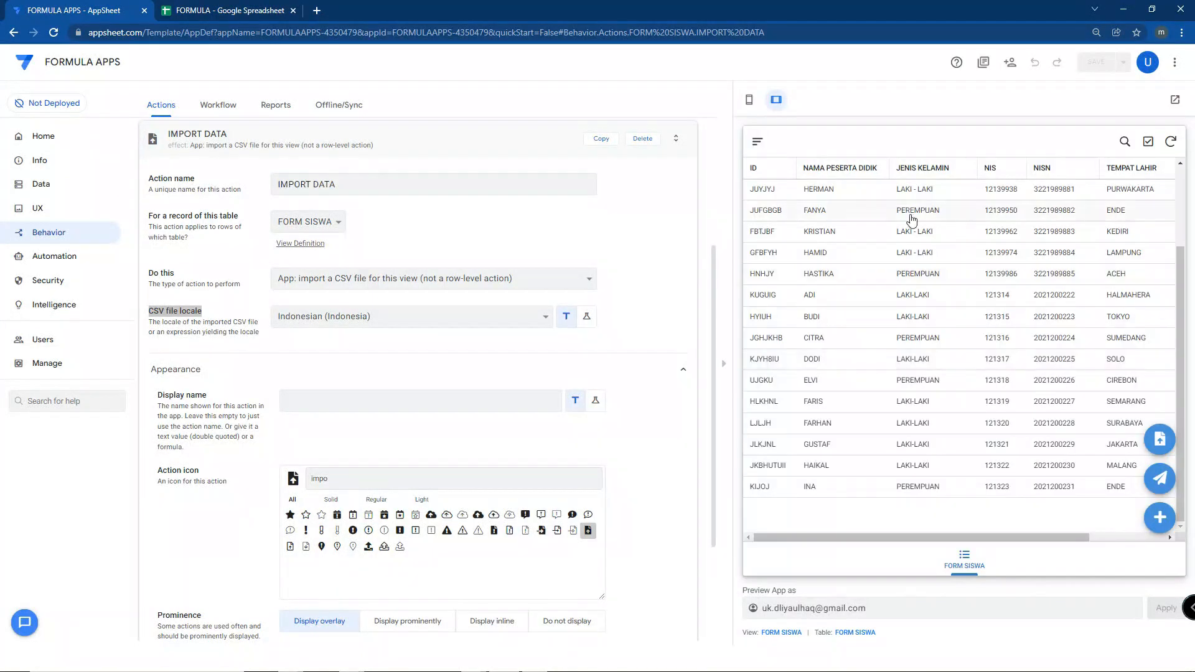
scroll(1094, 315, up, 2)
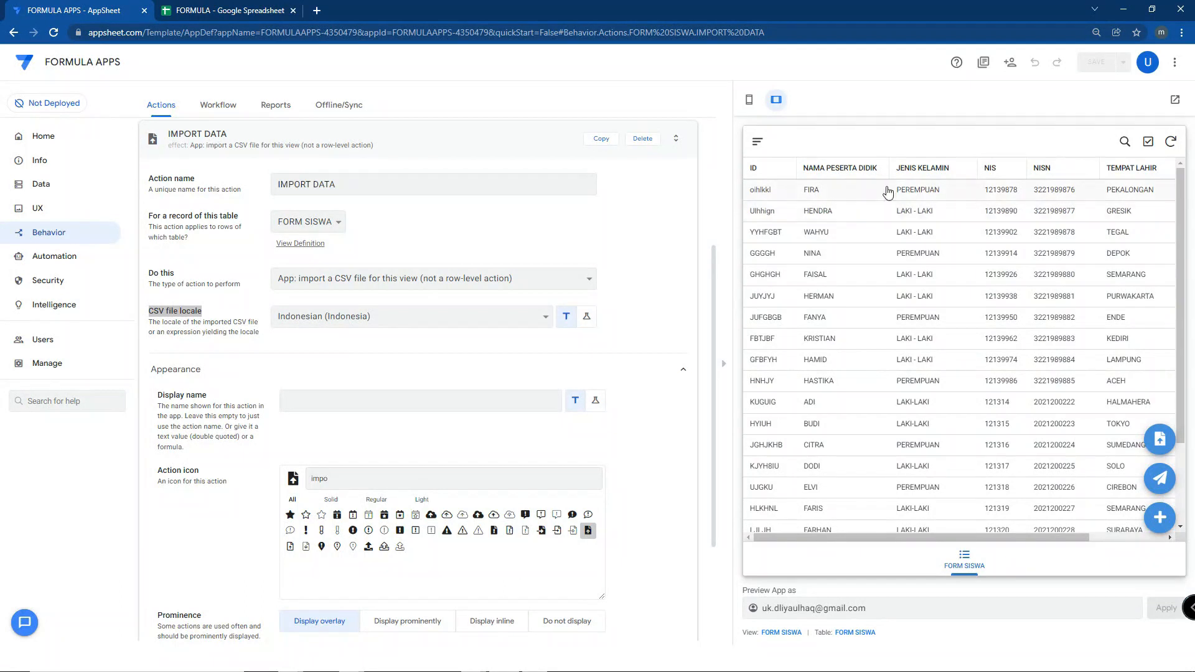
drag(951, 534, 902, 545)
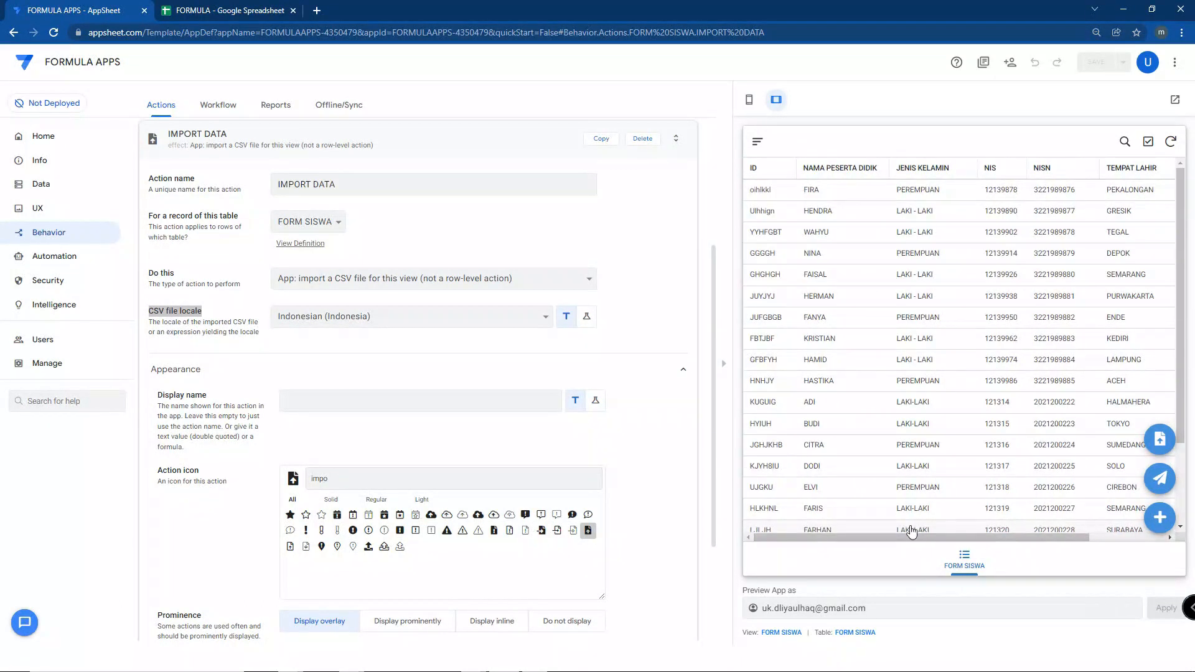